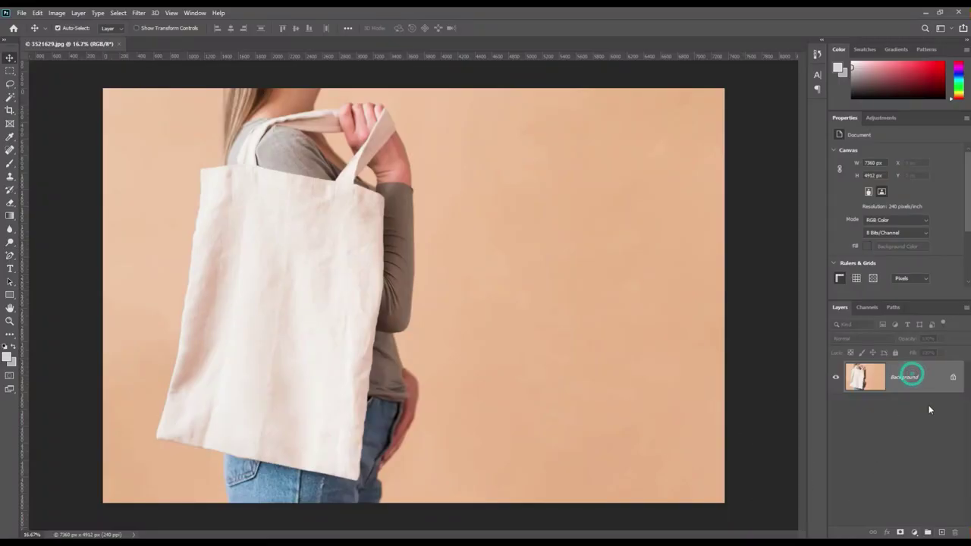
# Step: Duplicate the Background layer of 3521629.jpg into a Background copy layer
pyautogui.moveTo(918, 381); pyautogui.dragTo(941, 534)
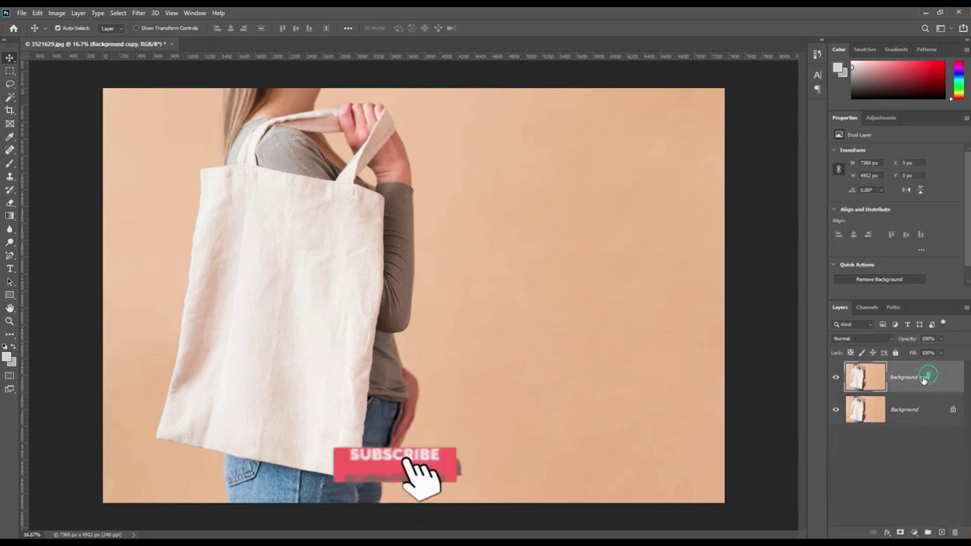
# Step: Zoom in and start a Pen shape outline along the bag's top edge to the strap corner
pyautogui.press('p')
pyautogui.hotkey('ctrl', '=')
pyautogui.hotkey('ctrl', '=')
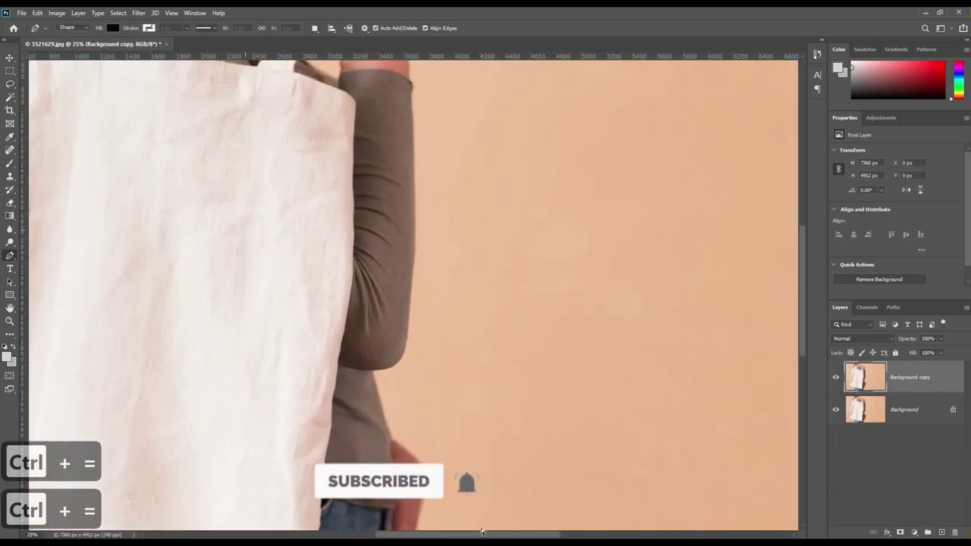
pyautogui.moveTo(479, 536); pyautogui.dragTo(415, 535)
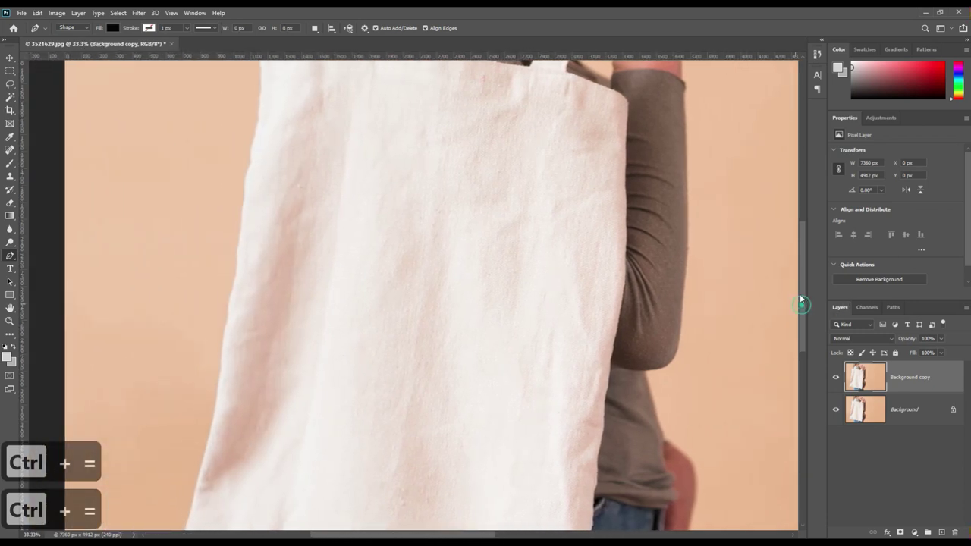
pyautogui.moveTo(801, 301); pyautogui.dragTo(804, 238)
pyautogui.hotkey('ctrl', '=')
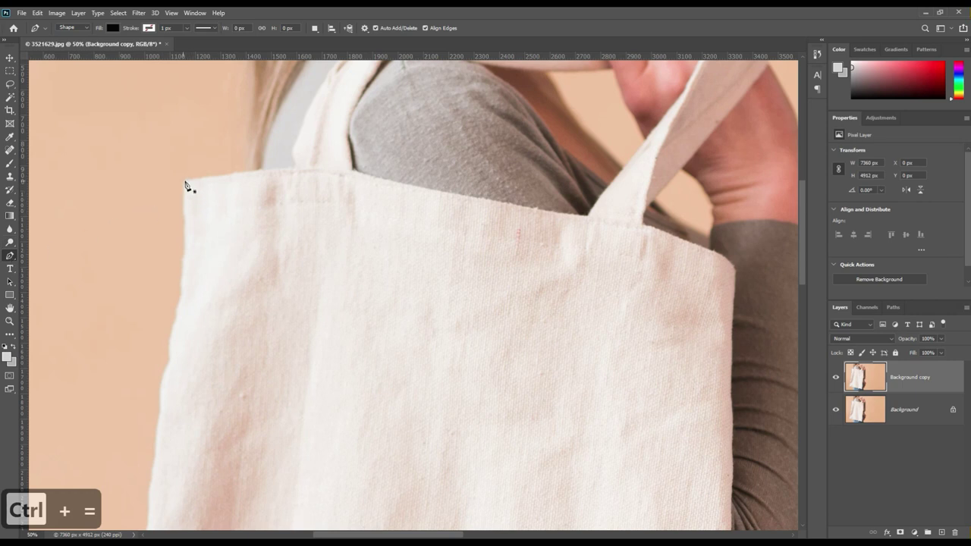
pyautogui.click(184, 180)
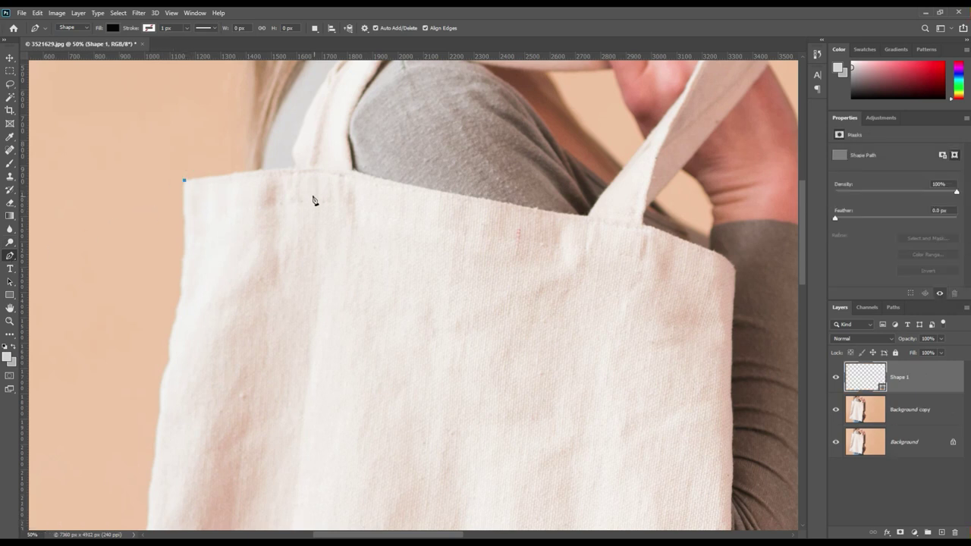
pyautogui.click(298, 167)
pyautogui.moveTo(588, 216); pyautogui.dragTo(680, 255)
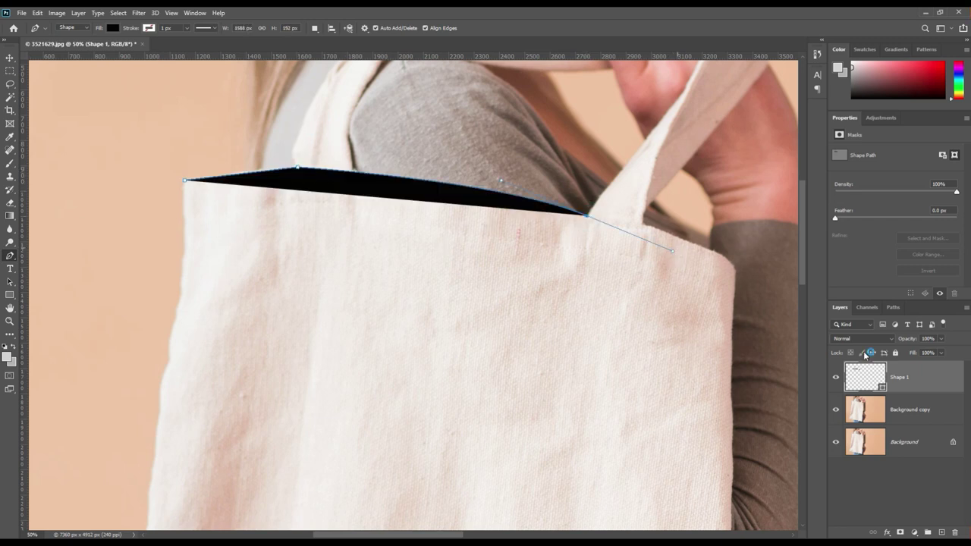
# Step: Set the shape's opacity to 0% and trace the right side down to the bottom corners
pyautogui.moveTo(906, 343); pyautogui.dragTo(817, 334)
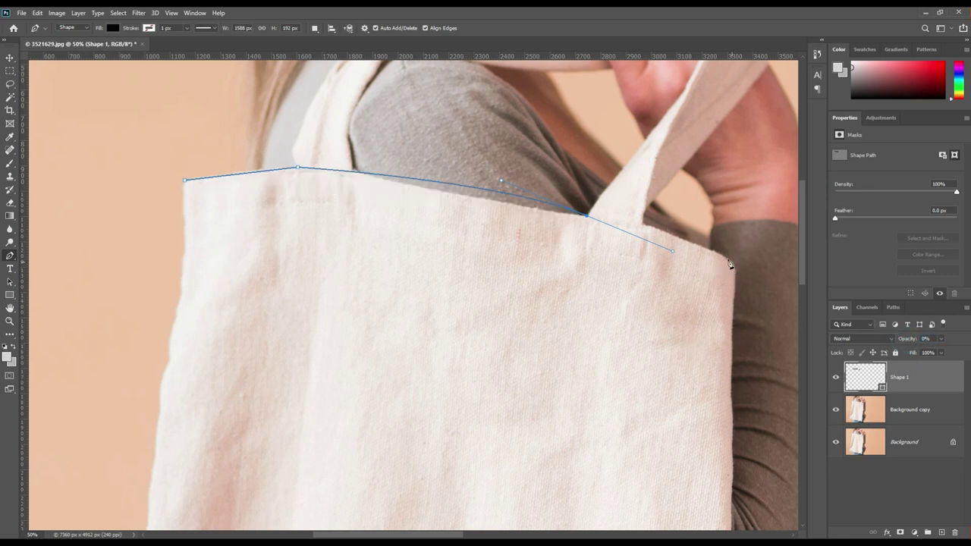
pyautogui.click(707, 249)
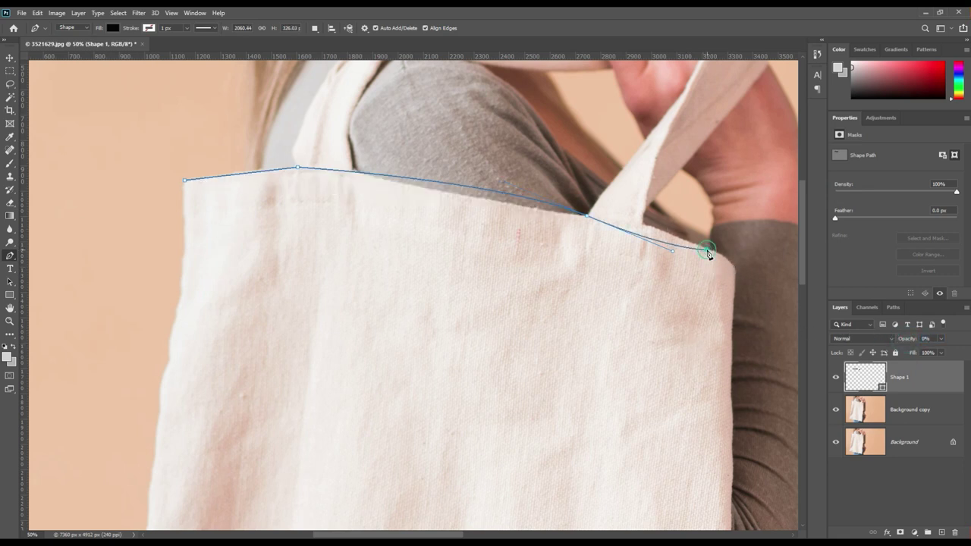
pyautogui.click(736, 292)
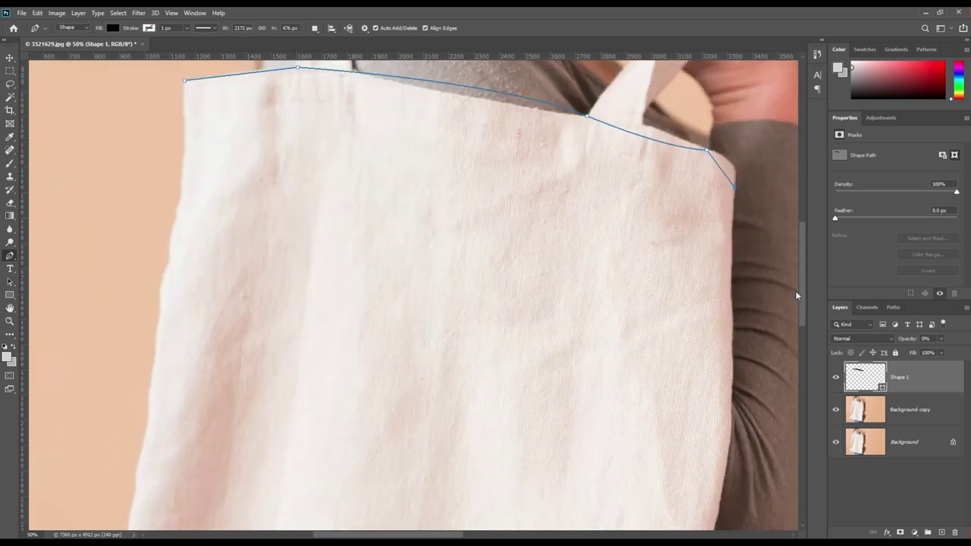
pyautogui.scroll(-10, 733, 288)
pyautogui.click(650, 417)
pyautogui.click(57, 295)
pyautogui.scroll(5, 784, 288)
pyautogui.scroll(5, 538, 320)
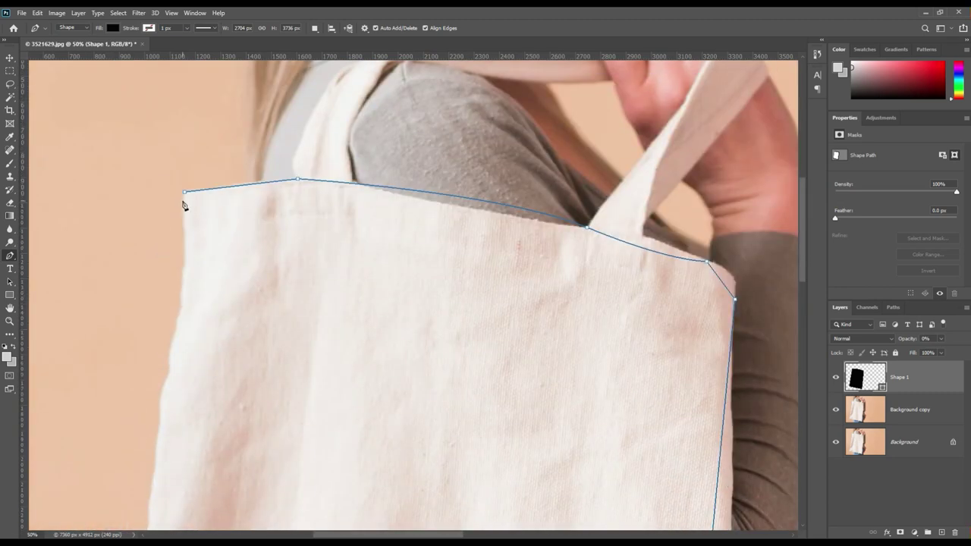
# Step: With the Add Anchor Point Tool, fit the path's top edge to the bag past the strap
pyautogui.rightClick(12, 260)
pyautogui.click(64, 285)
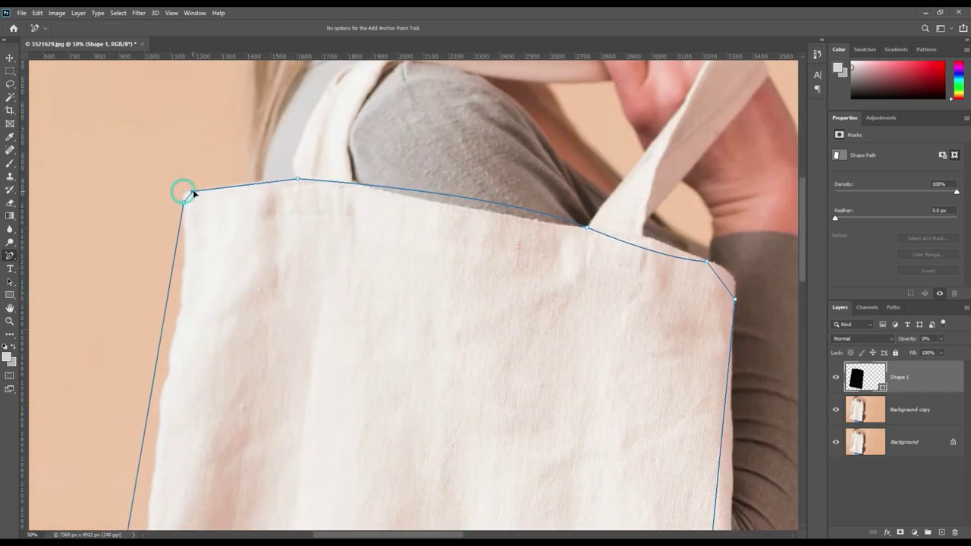
pyautogui.click(252, 183)
pyautogui.click(463, 207)
pyautogui.click(365, 186)
pyautogui.moveTo(365, 190); pyautogui.dragTo(361, 188)
pyautogui.click(554, 225)
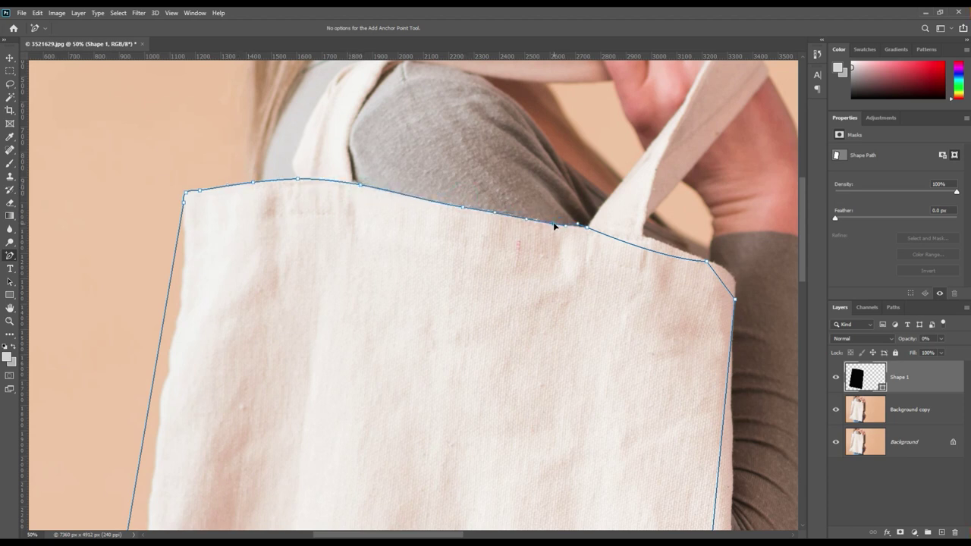
pyautogui.click(635, 235)
pyautogui.click(685, 252)
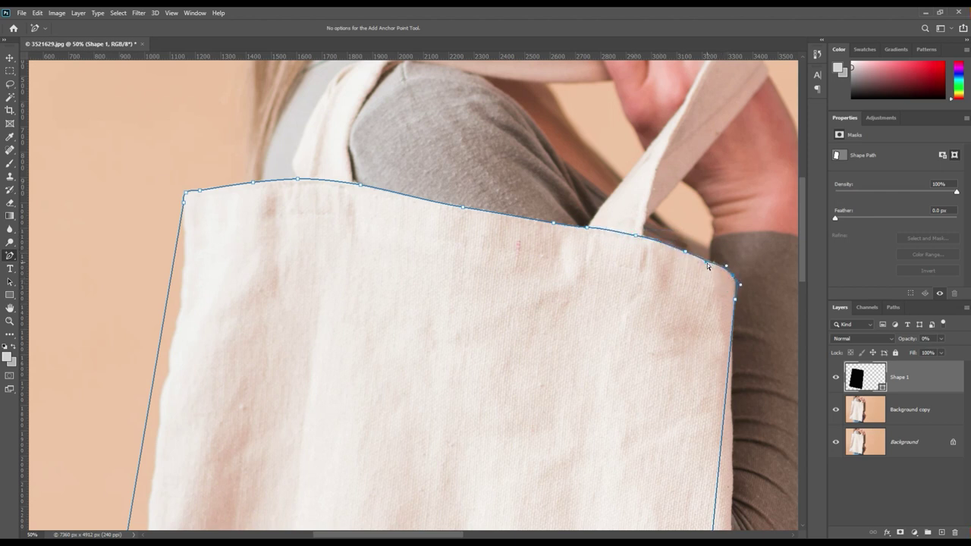
pyautogui.click(739, 283)
# Step: Add anchor points down the left edge so the outline hugs the bag
pyautogui.moveTo(179, 240); pyautogui.dragTo(185, 268)
pyautogui.click(179, 303)
pyautogui.click(175, 332)
pyautogui.click(171, 350)
pyautogui.click(168, 372)
pyautogui.click(161, 395)
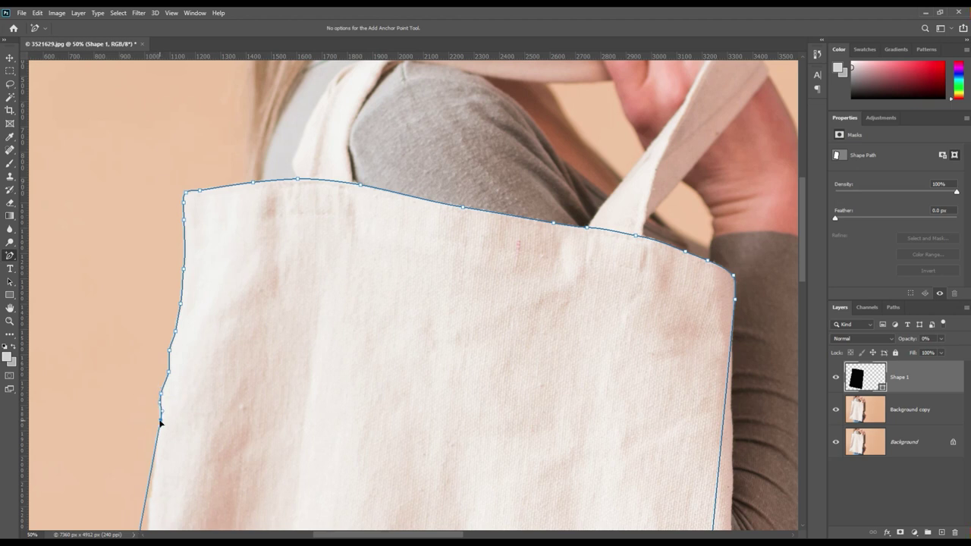
pyautogui.moveTo(805, 292); pyautogui.dragTo(240, 299)
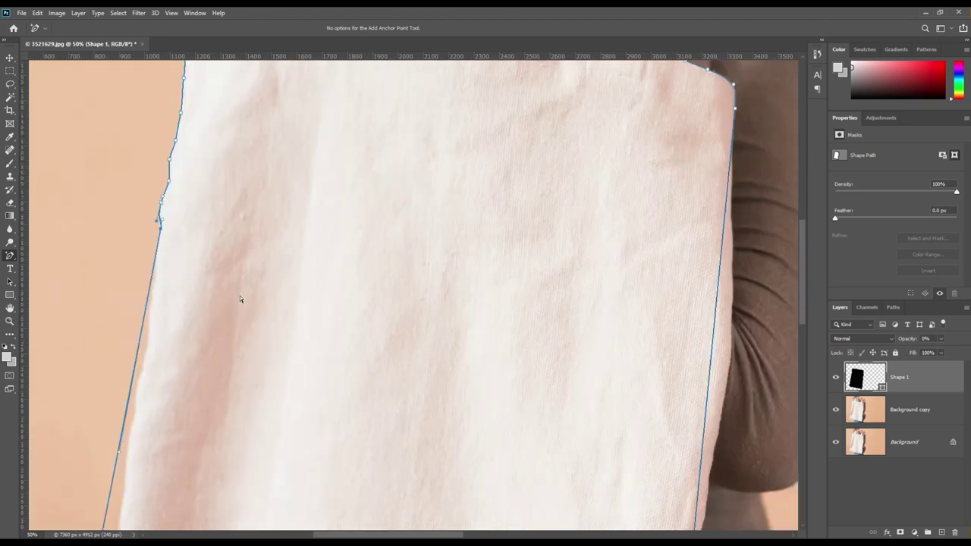
pyautogui.click(153, 283)
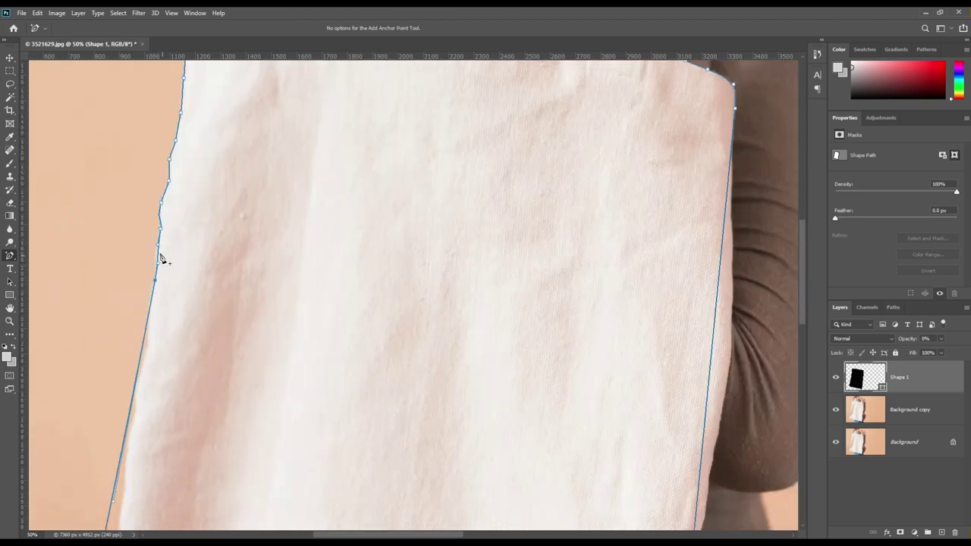
pyautogui.click(149, 314)
pyautogui.click(145, 350)
pyautogui.click(137, 384)
pyautogui.click(133, 411)
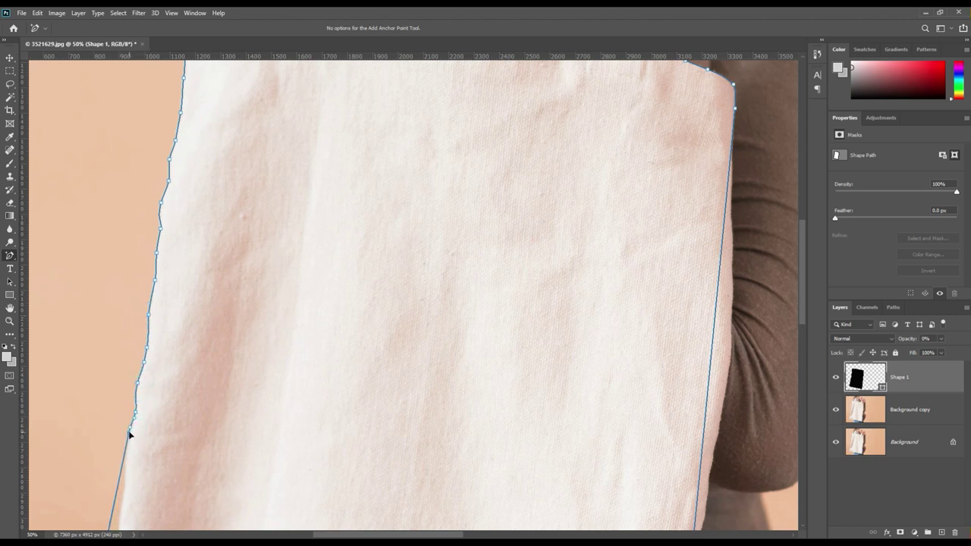
# Step: Tighten the lower left edge and lower-left corner with more points, reaching the bottom edge
pyautogui.moveTo(803, 312); pyautogui.dragTo(800, 377)
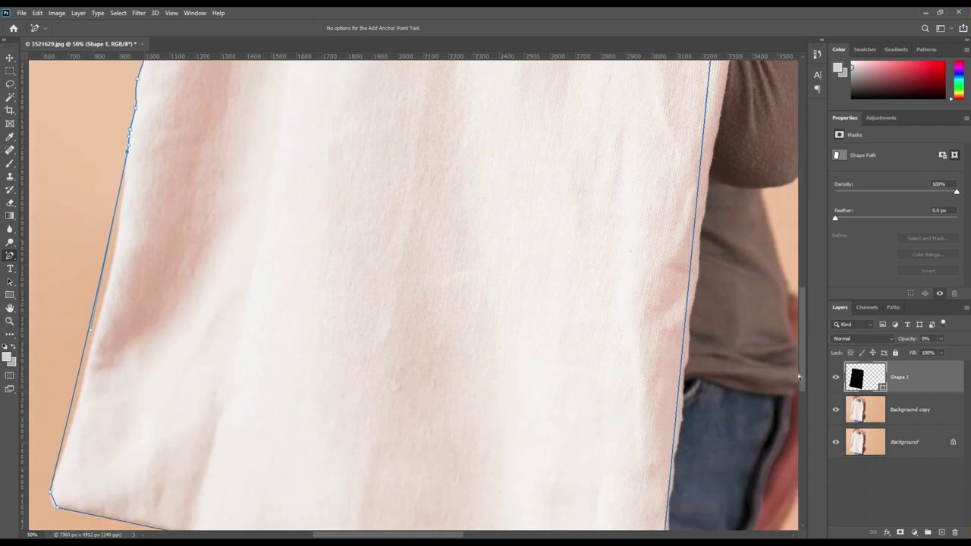
pyautogui.click(122, 180)
pyautogui.click(115, 228)
pyautogui.click(120, 213)
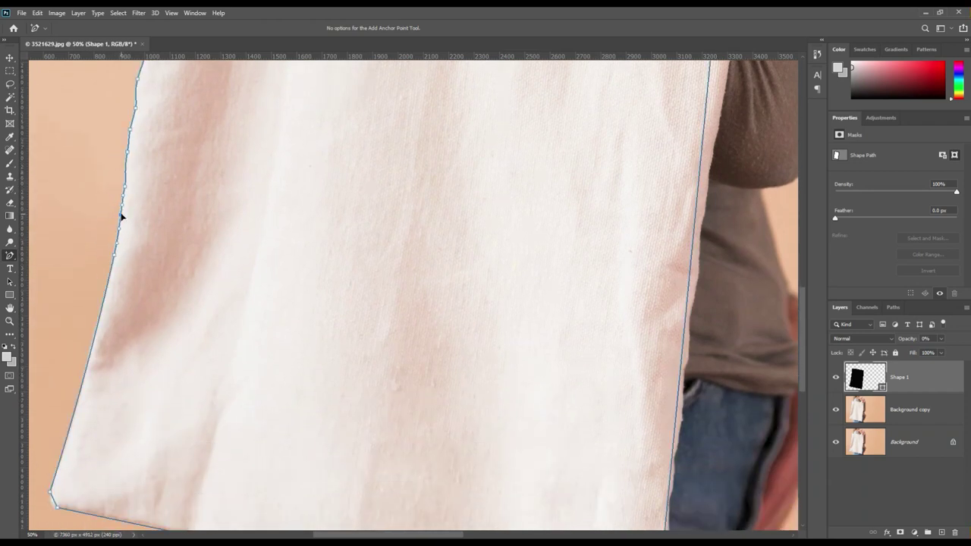
pyautogui.click(67, 435)
pyautogui.click(106, 288)
pyautogui.click(98, 319)
pyautogui.click(90, 346)
pyautogui.click(85, 367)
pyautogui.moveTo(85, 367); pyautogui.dragTo(85, 372)
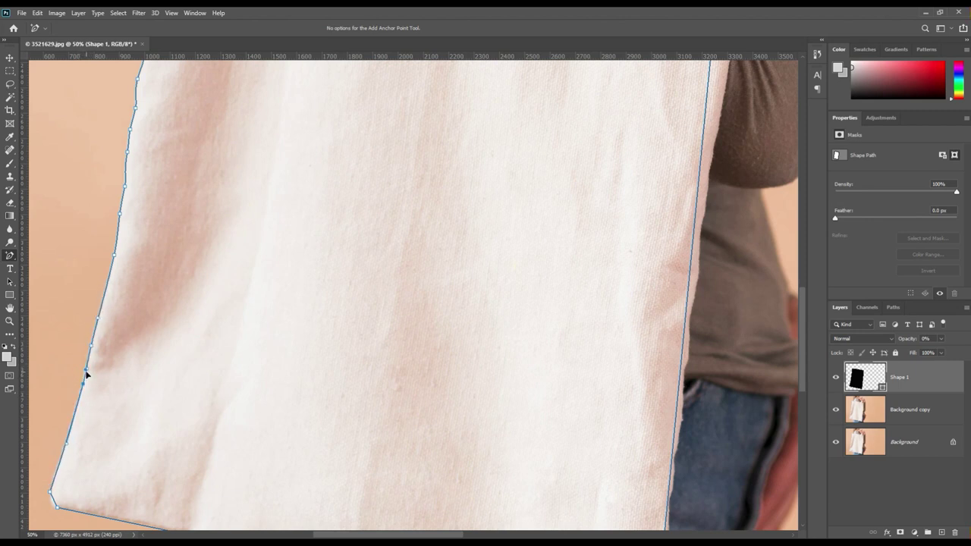
pyautogui.click(55, 502)
pyautogui.click(94, 514)
pyautogui.scroll(-5, 96, 516)
# Step: Add anchor points along the bottom edge and bottom-right corner to fit the bag
pyautogui.click(142, 338)
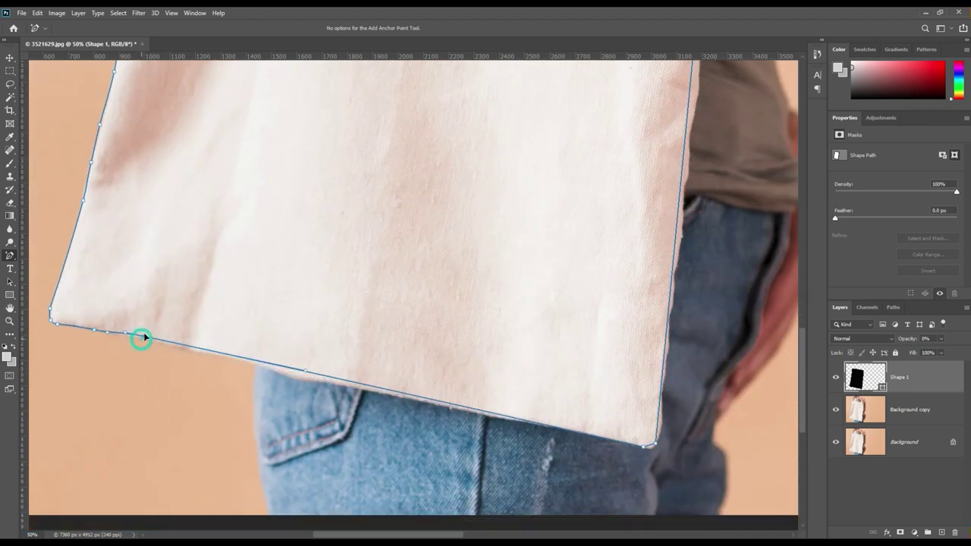
pyautogui.click(299, 377)
pyautogui.click(420, 403)
pyautogui.click(491, 417)
pyautogui.click(536, 426)
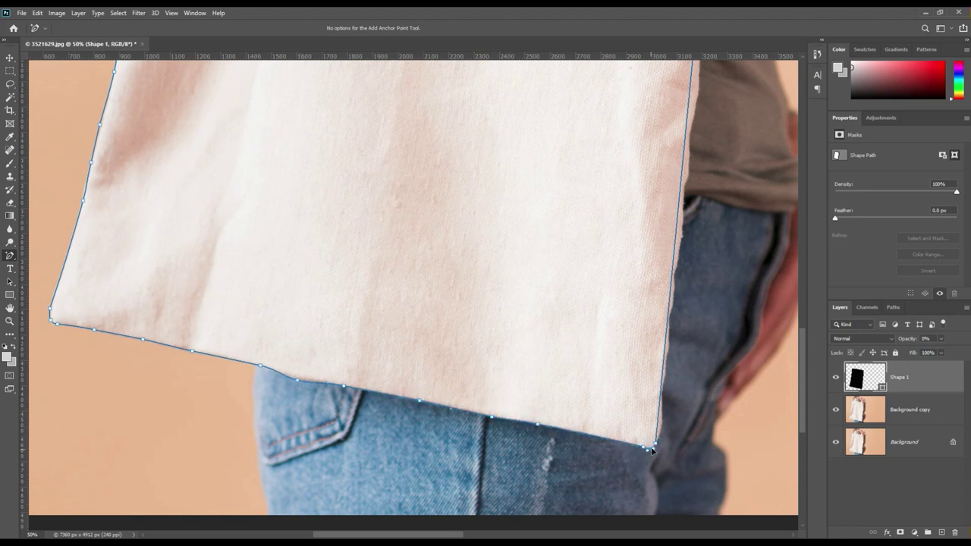
pyautogui.click(663, 397)
pyautogui.click(665, 374)
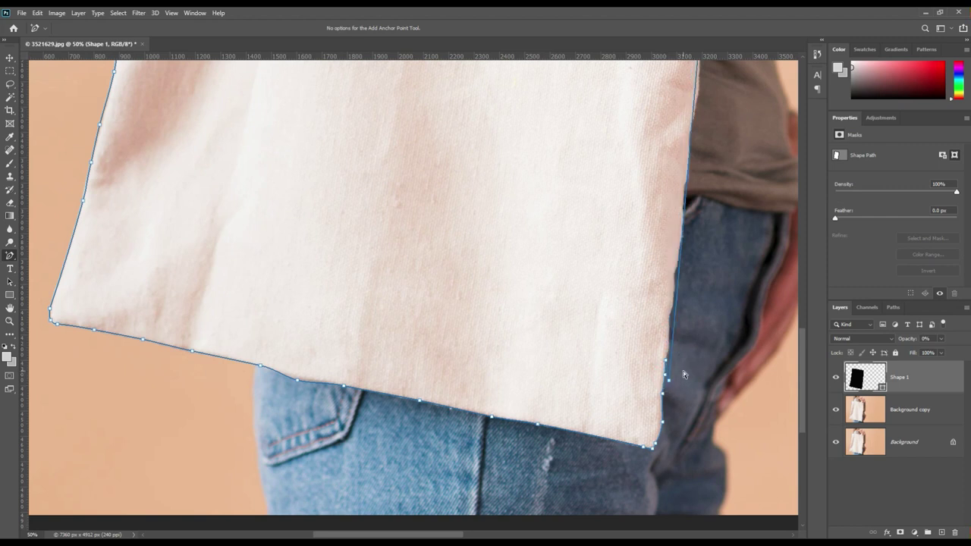
# Step: Add anchor points up the right edge from its middle to the top
pyautogui.click(672, 287)
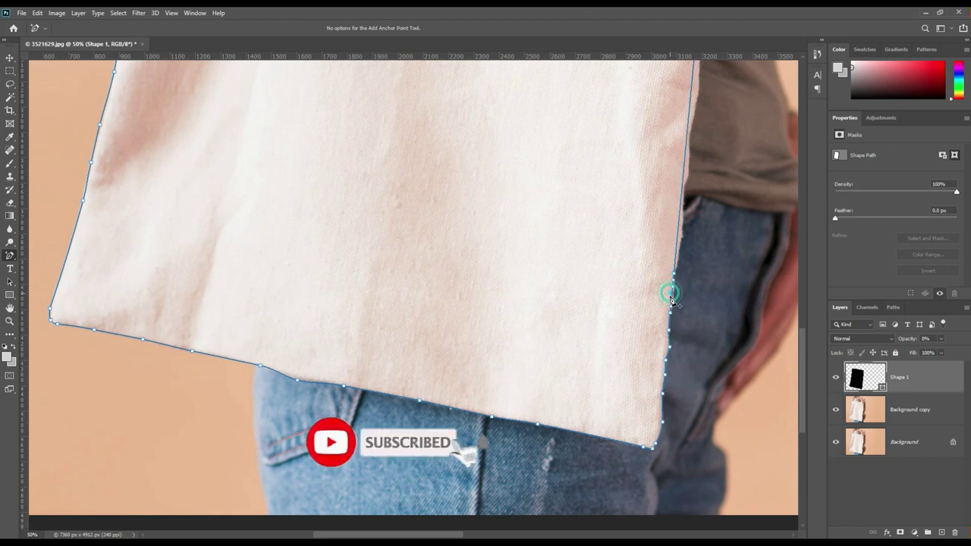
pyautogui.click(680, 244)
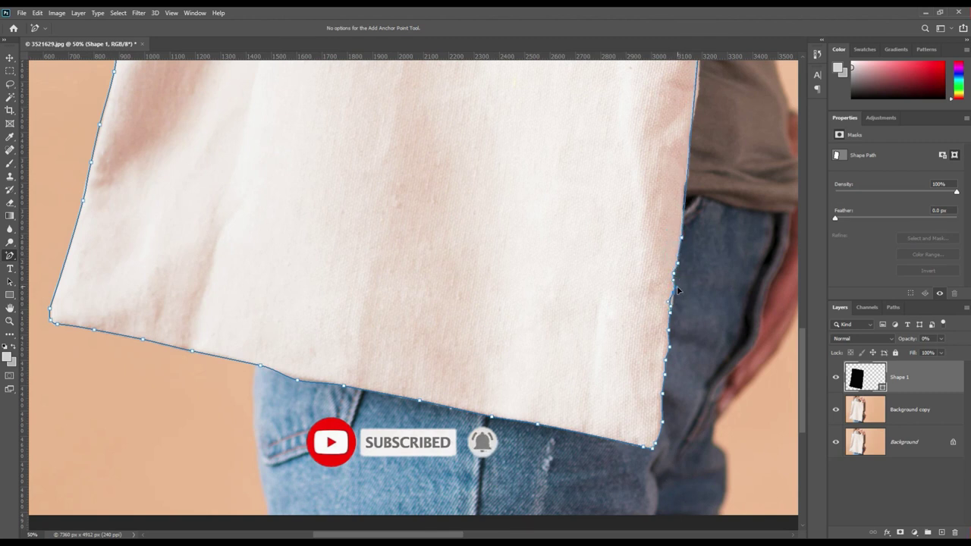
pyautogui.click(683, 203)
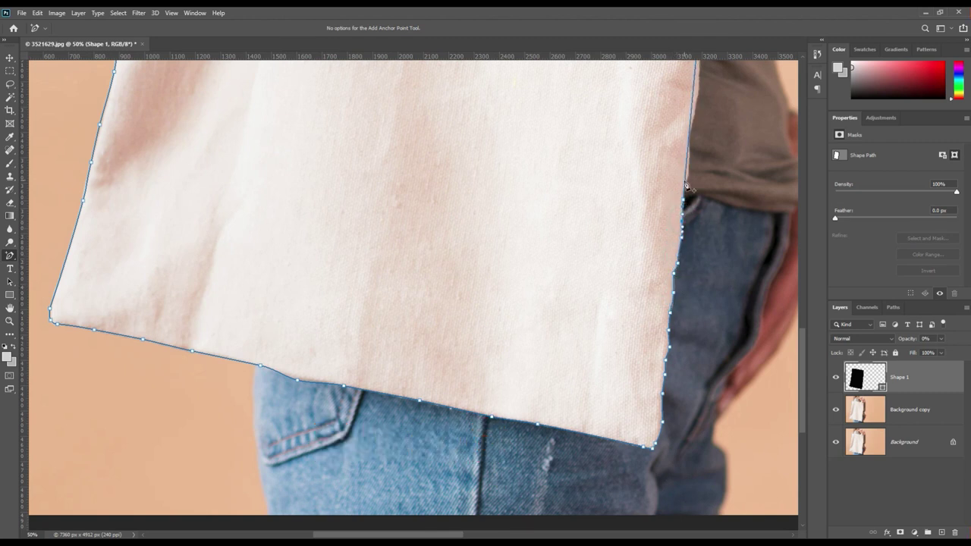
pyautogui.click(689, 161)
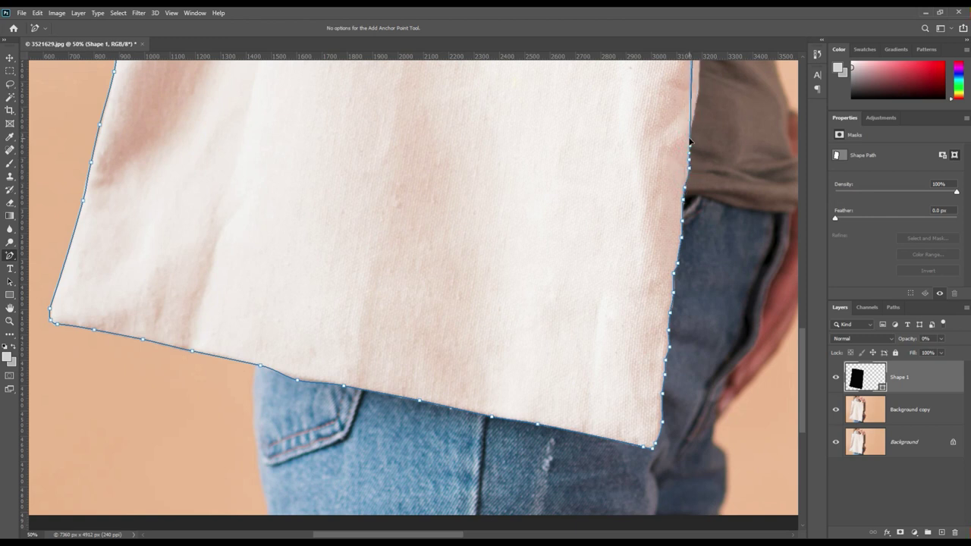
pyautogui.scroll(5, 782, 290)
# Step: Refine the upper right edge with more points, pulling the path onto the bag outline
pyautogui.click(701, 270)
pyautogui.click(704, 315)
pyautogui.click(700, 334)
pyautogui.click(705, 291)
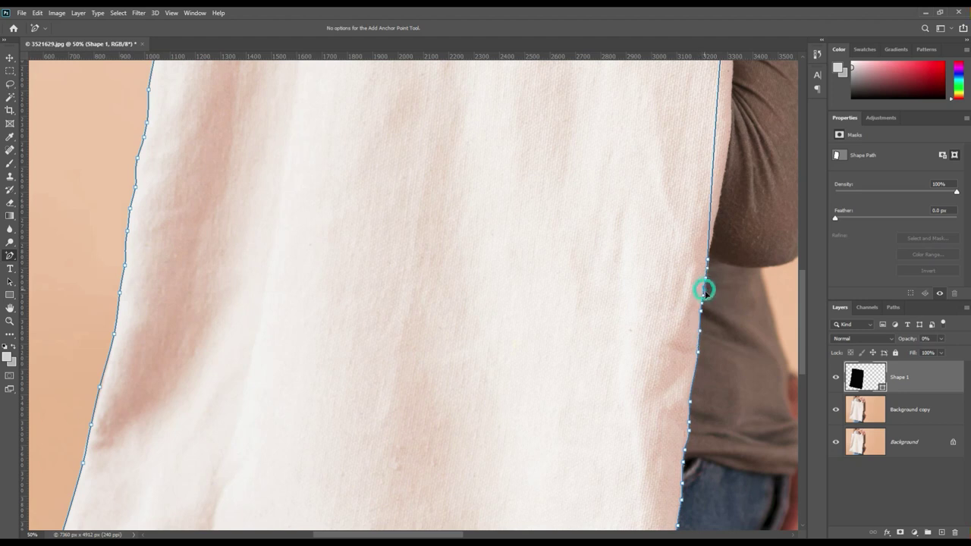
pyautogui.click(713, 222)
pyautogui.click(723, 155)
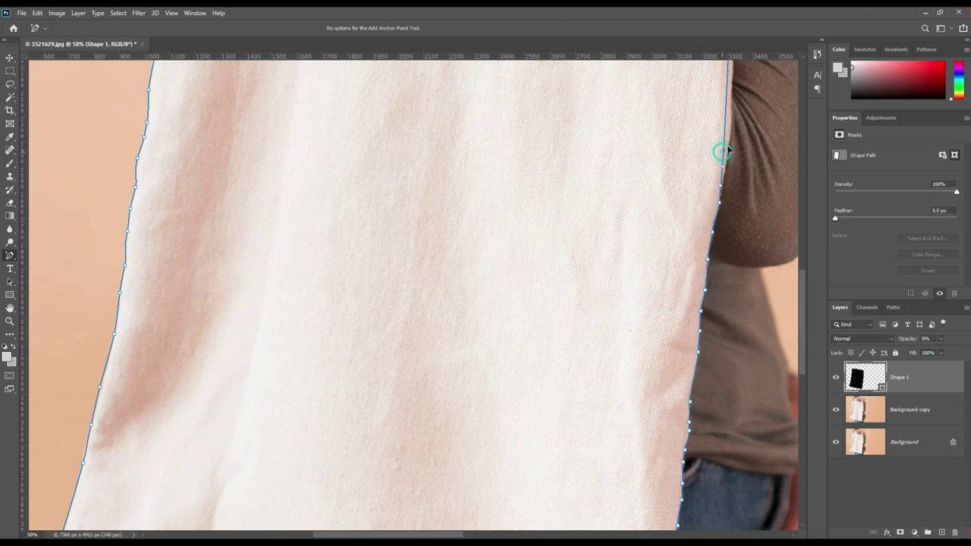
pyautogui.scroll(2, 735, 300)
pyautogui.moveTo(735, 300); pyautogui.dragTo(733, 241)
pyautogui.click(734, 259)
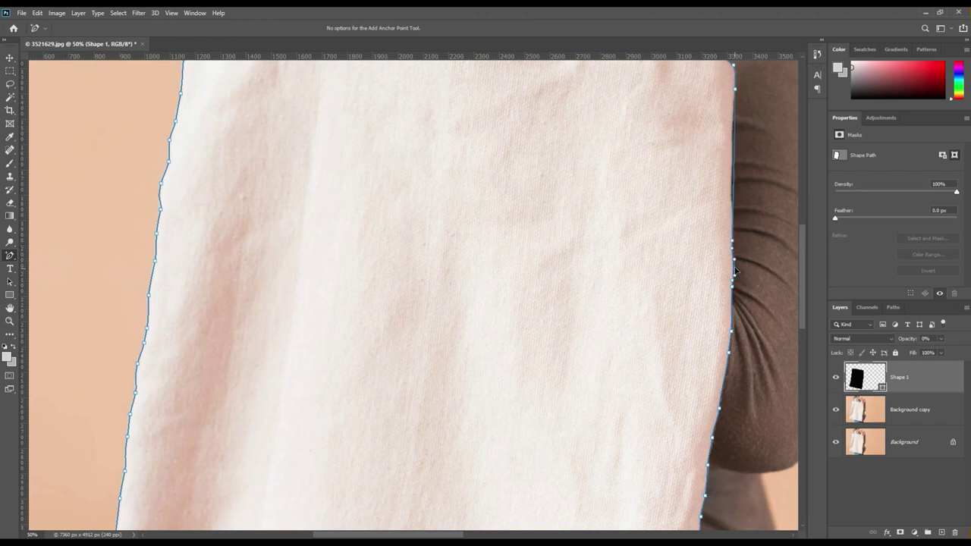
pyautogui.scroll(3, 735, 220)
# Step: Rename Shape 1 to FOR SELECTION and give it a red colour tag
pyautogui.doubleClick(900, 376)
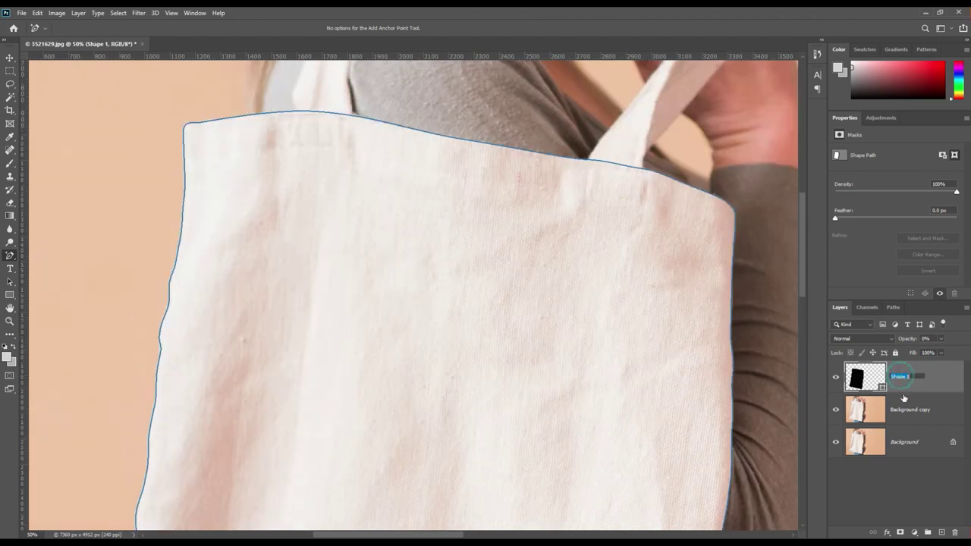
pyautogui.write('FOR')
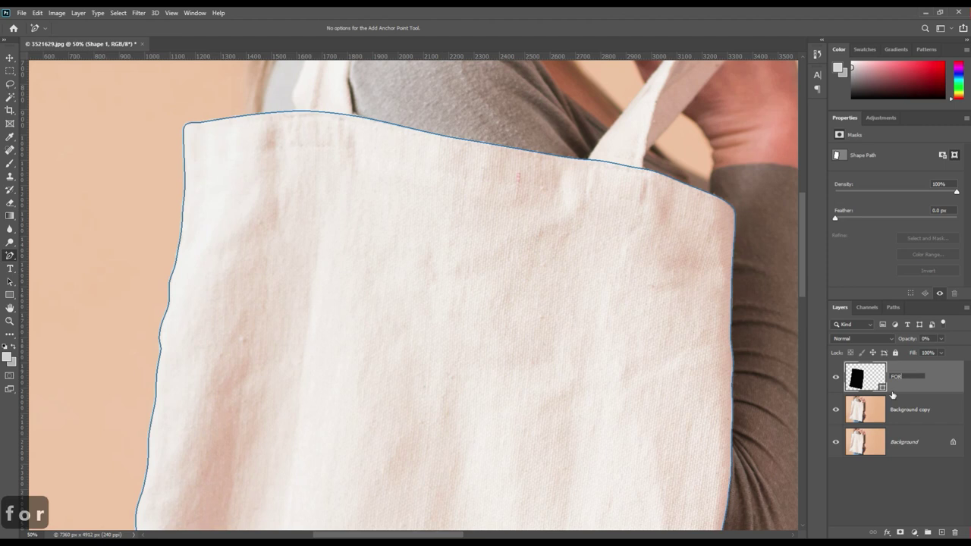
pyautogui.write('S')
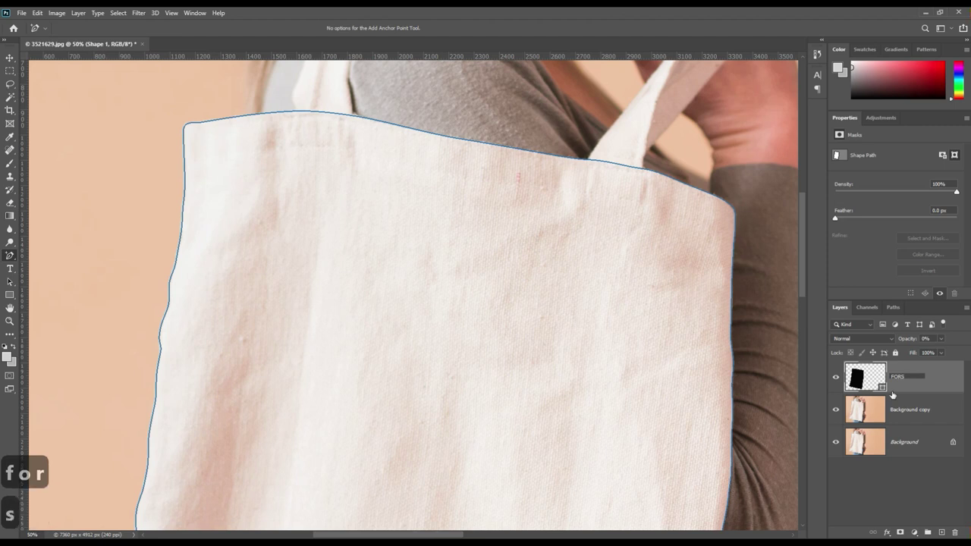
pyautogui.write('ELE')
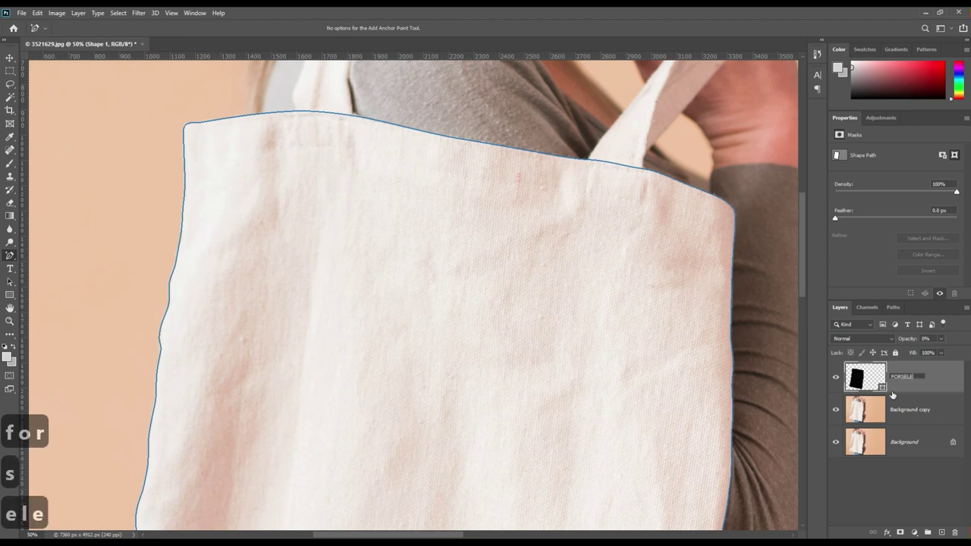
pyautogui.write('CTIO')
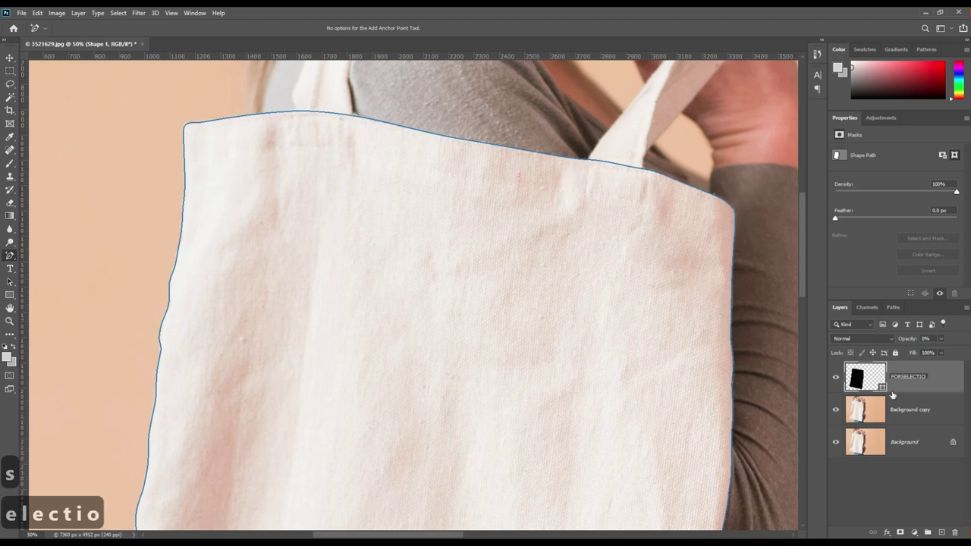
pyautogui.write('N')
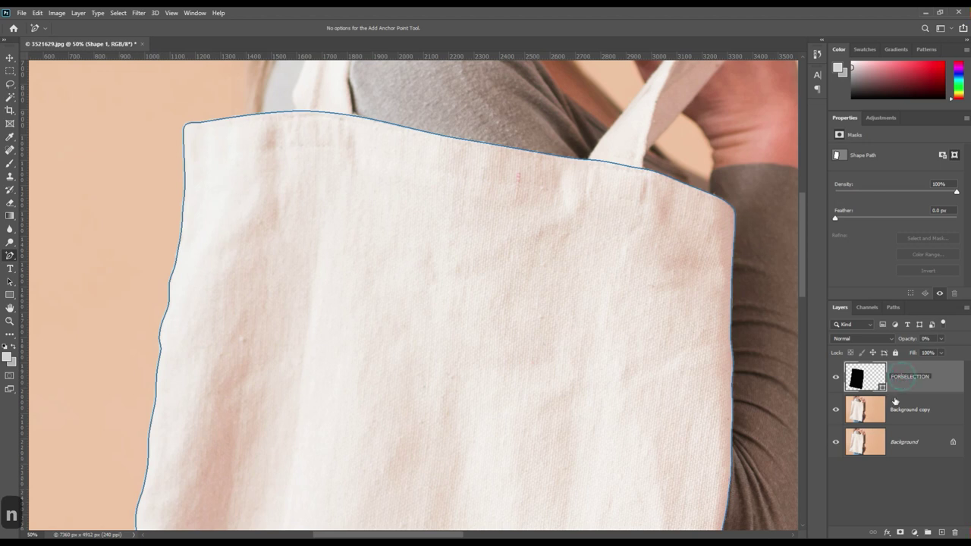
pyautogui.click(903, 478)
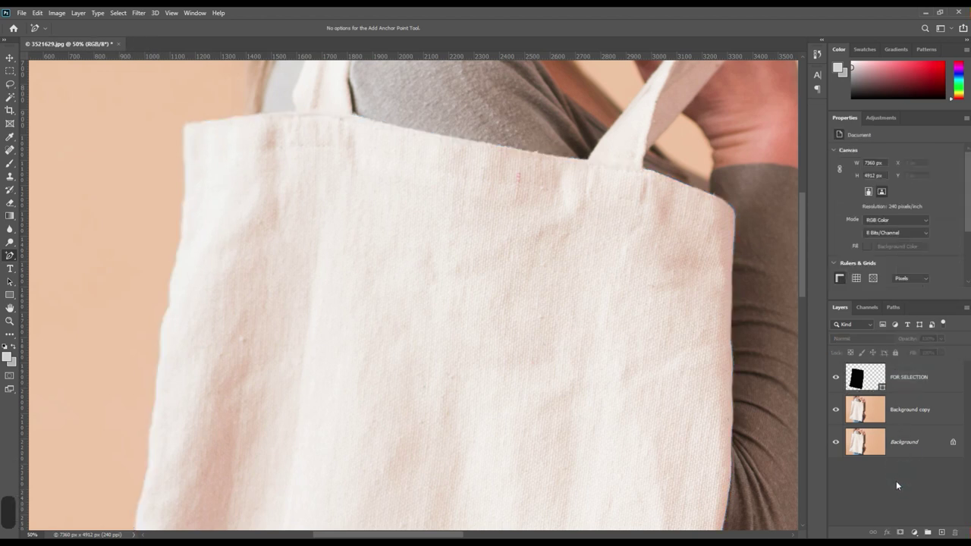
pyautogui.click(947, 377)
pyautogui.rightClick(945, 377)
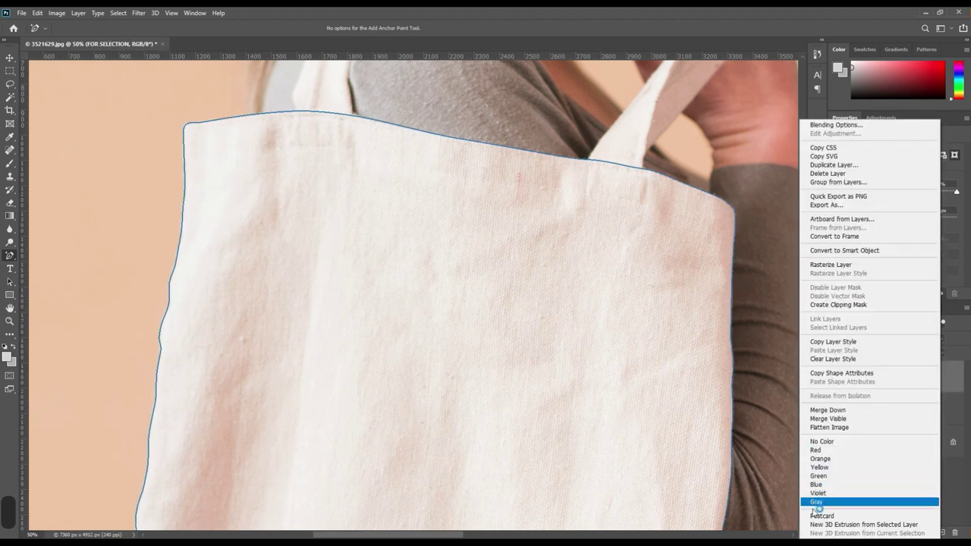
pyautogui.click(825, 452)
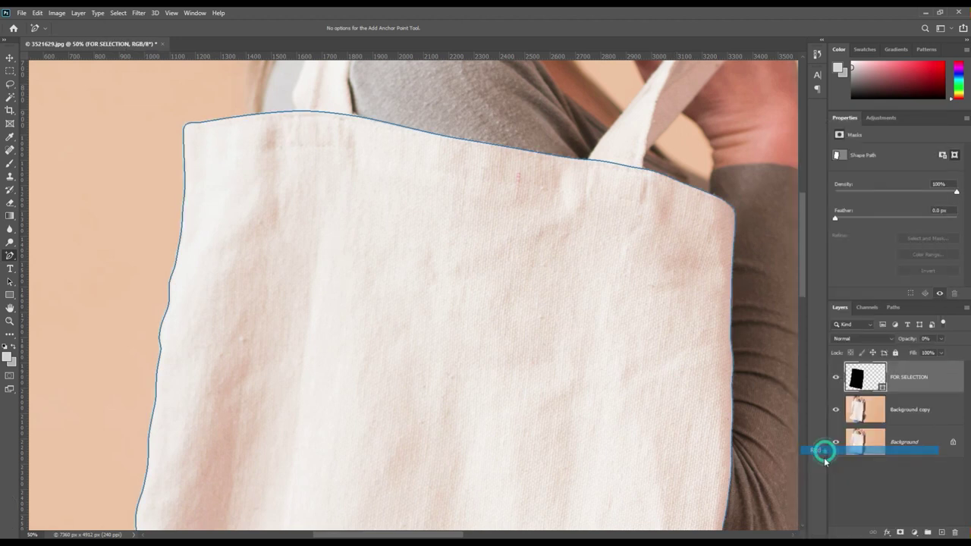
pyautogui.click(896, 483)
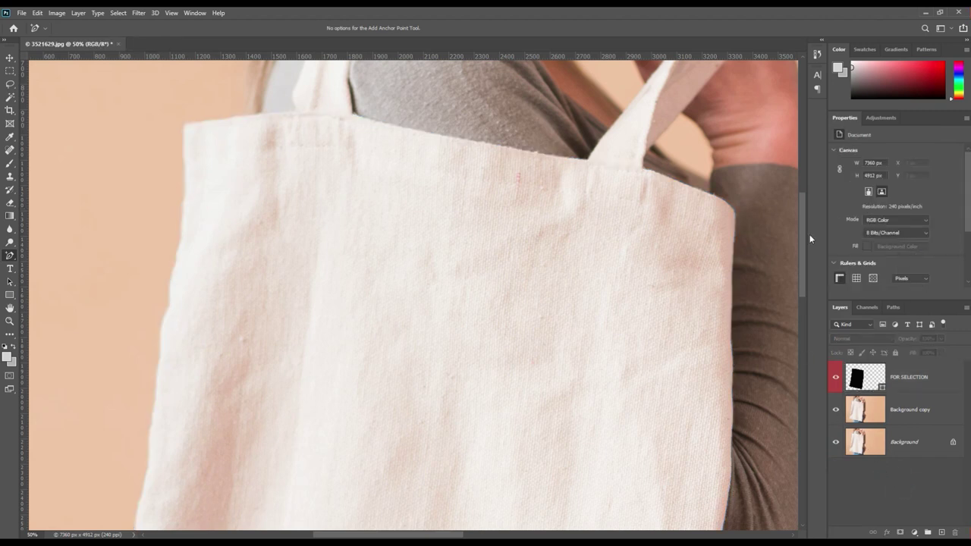
# Step: Zoom out to view the whole traced tote bag photo
pyautogui.moveTo(801, 233); pyautogui.dragTo(802, 251)
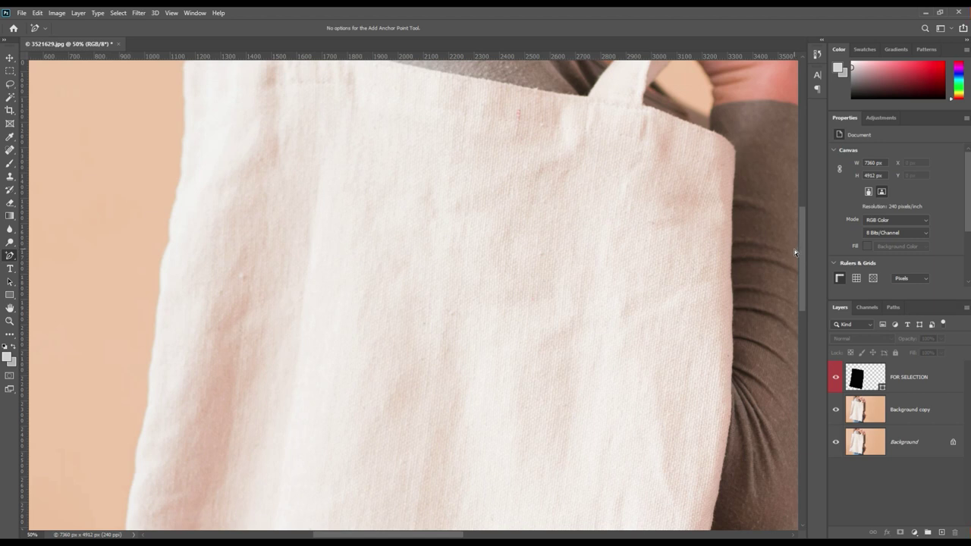
pyautogui.hotkey('ctrl', '-')
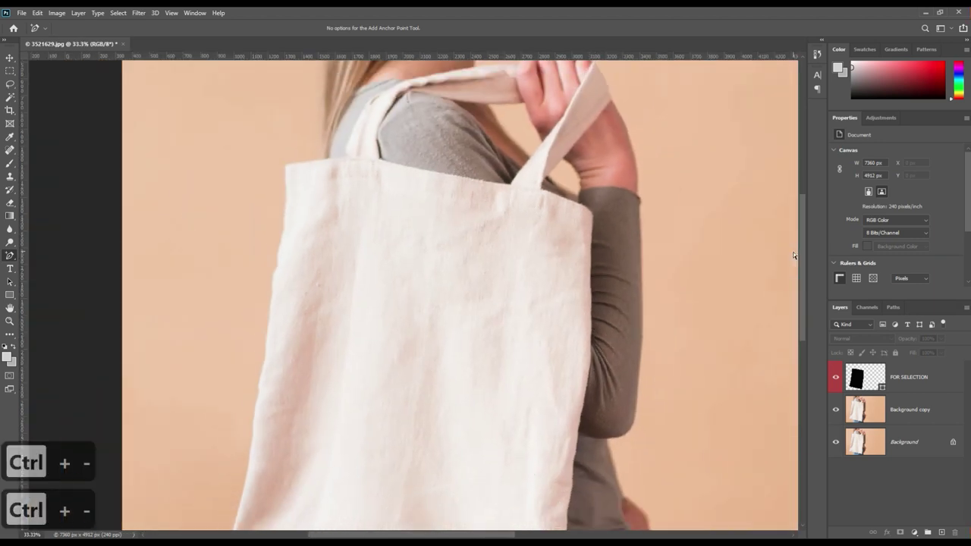
pyautogui.hotkey('ctrl', '-')
pyautogui.moveTo(803, 241); pyautogui.dragTo(802, 265)
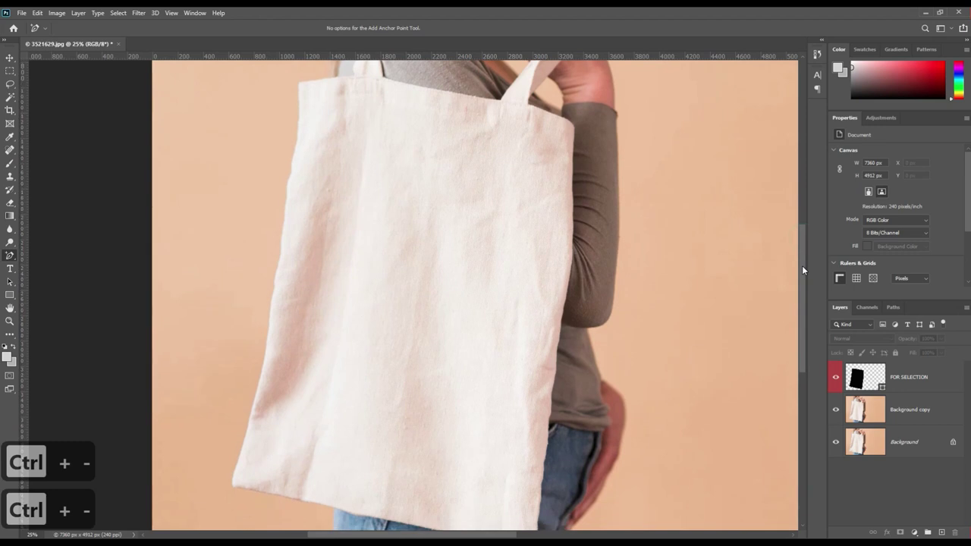
pyautogui.hotkey('ctrl', '-')
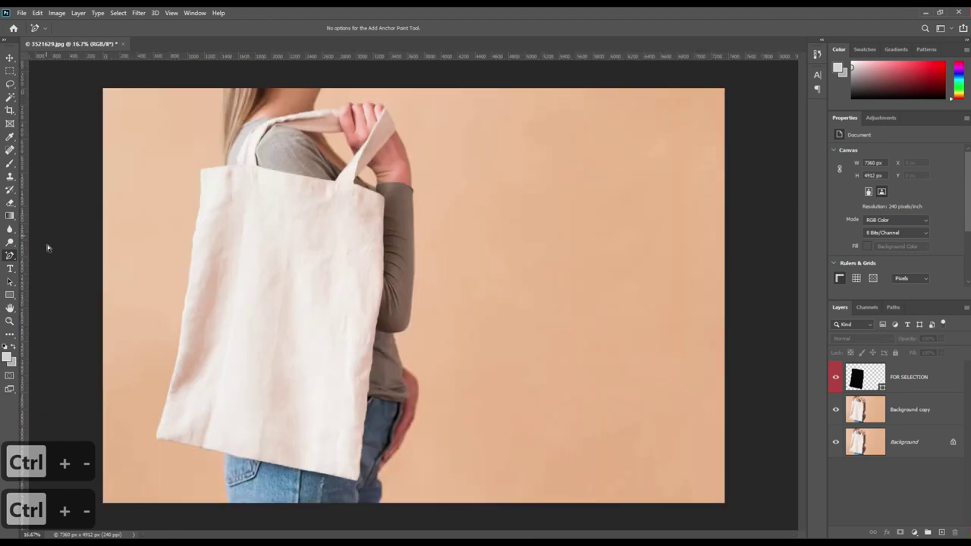
# Step: Draw a rectangle shape covering the tote bag
pyautogui.click(10, 297)
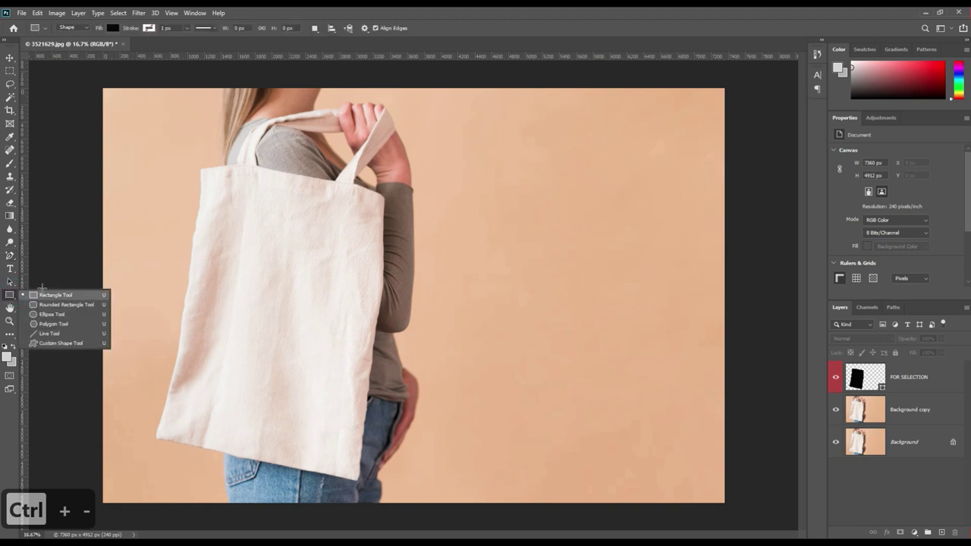
pyautogui.moveTo(199, 163)
pyautogui.mouseDown()
pyautogui.moveTo(364, 461)
pyautogui.moveTo(390, 480)
pyautogui.mouseUp()
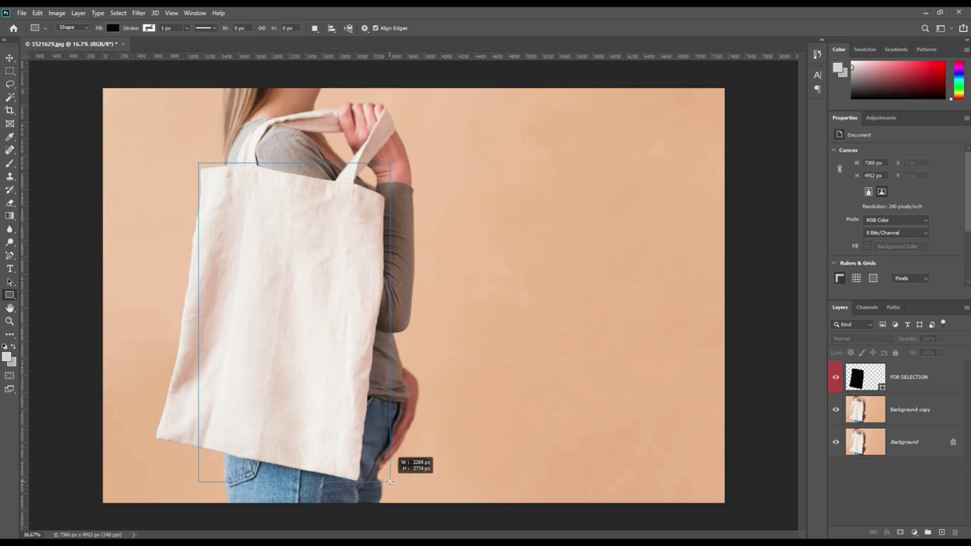
pyautogui.moveTo(390, 480); pyautogui.dragTo(390, 481)
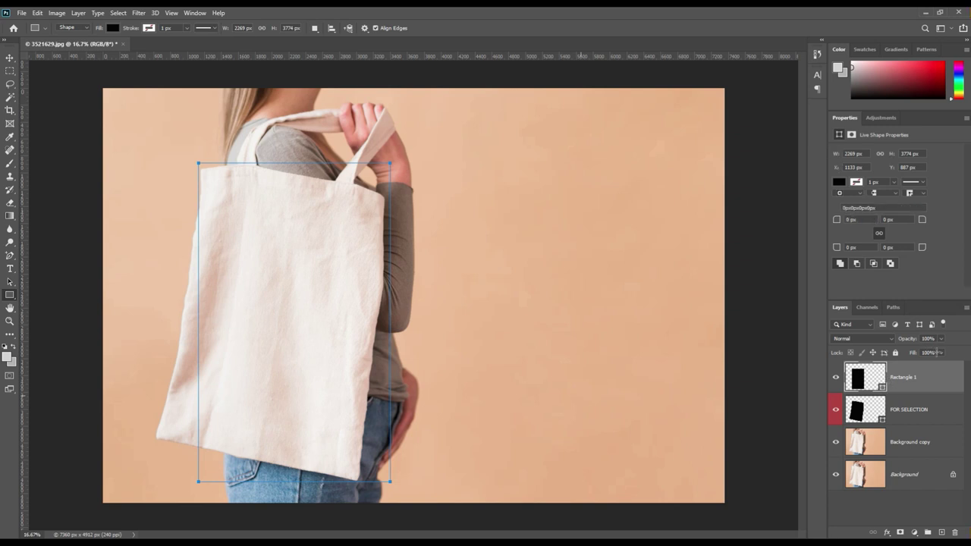
# Step: Fill Rectangle 1 with ff0000 and convert it to a smart object
pyautogui.doubleClick(884, 387)
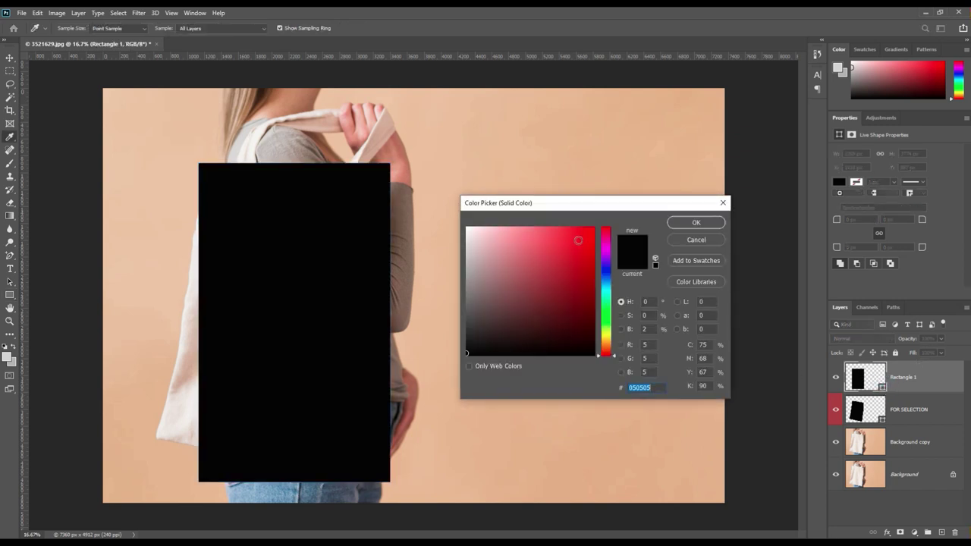
pyautogui.moveTo(576, 239); pyautogui.dragTo(597, 227)
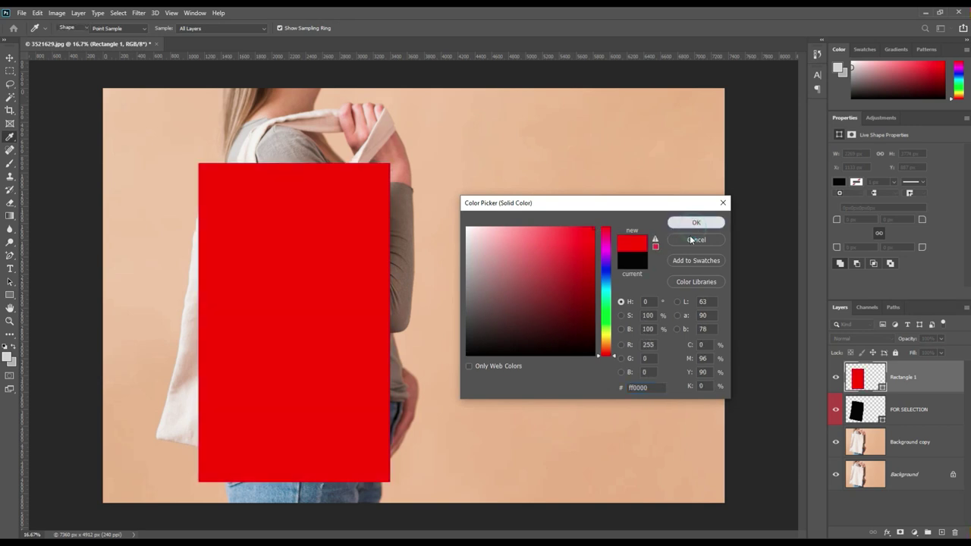
pyautogui.click(695, 224)
pyautogui.rightClick(917, 378)
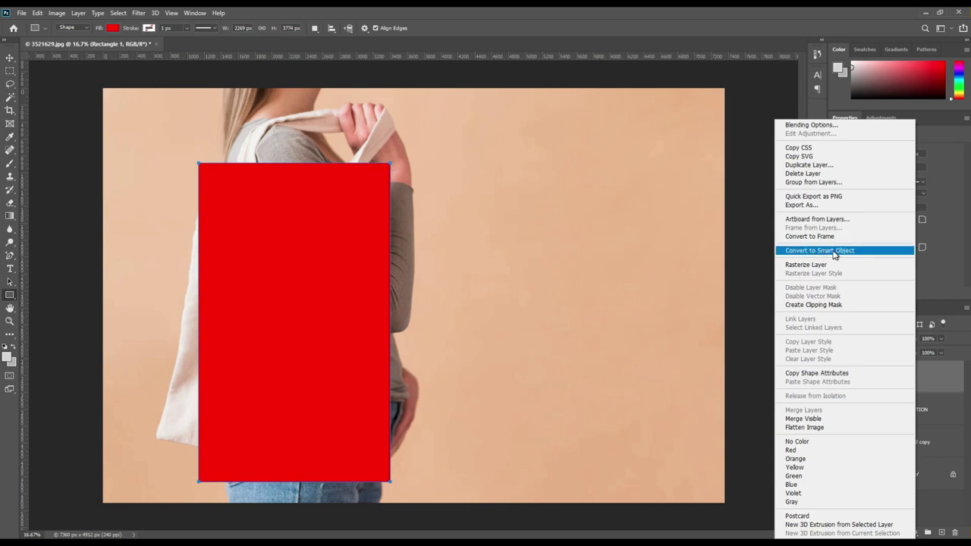
pyautogui.click(836, 251)
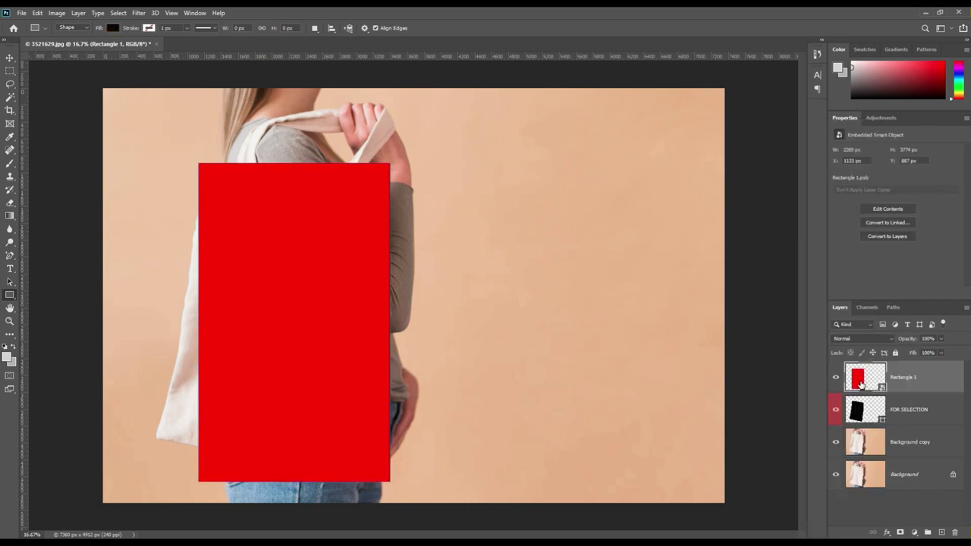
# Step: Tag Rectangle 1 yellow and blend it with Multiply at 75% opacity
pyautogui.rightClick(904, 383)
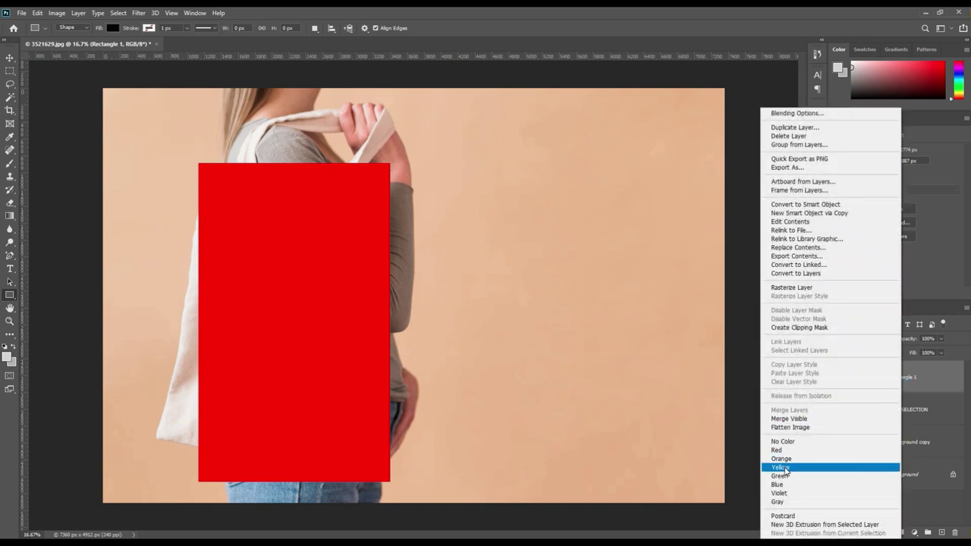
pyautogui.click(781, 467)
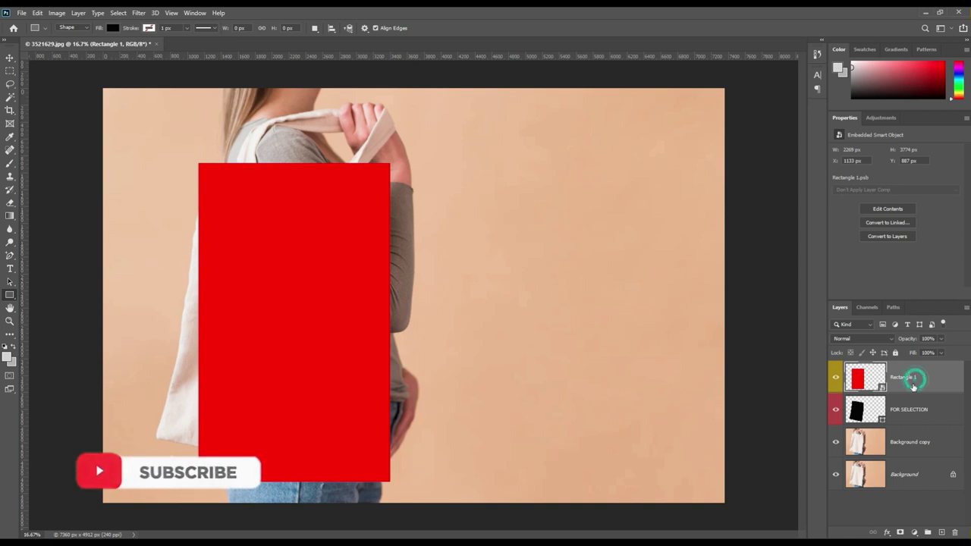
pyautogui.click(872, 340)
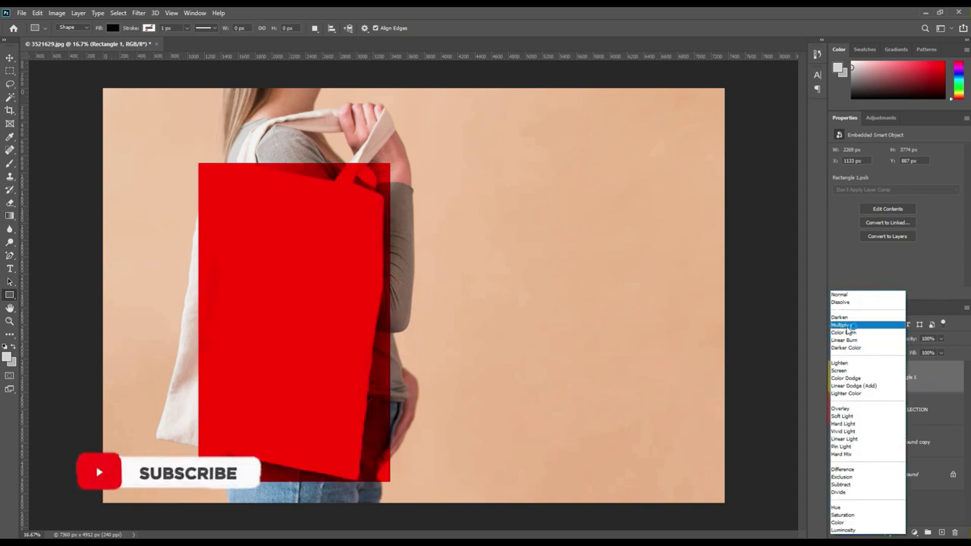
pyautogui.click(852, 326)
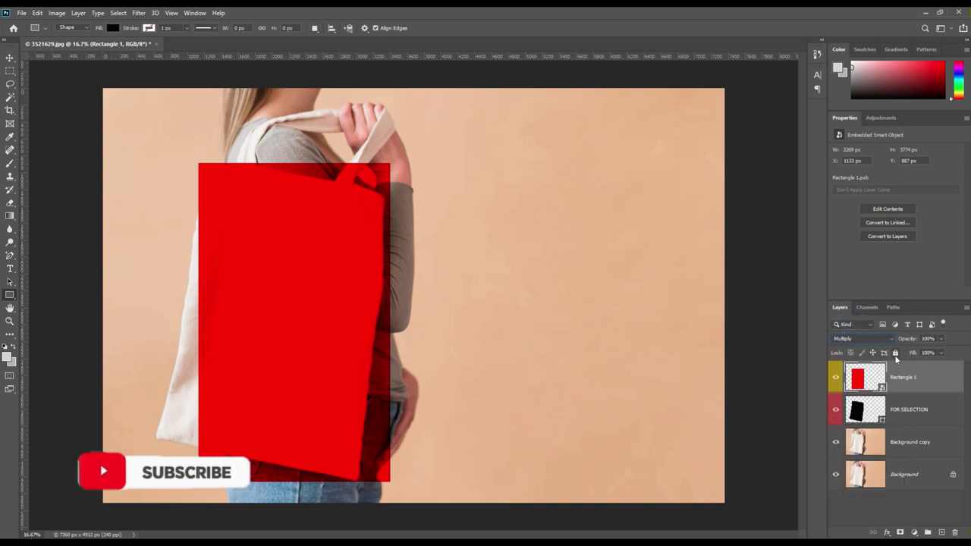
pyautogui.moveTo(903, 340); pyautogui.dragTo(895, 340)
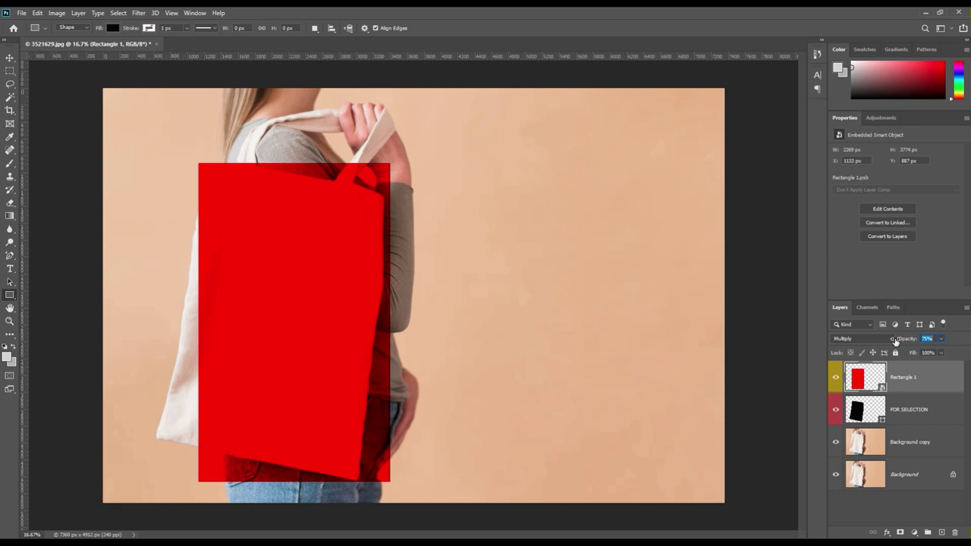
pyautogui.press('Return')
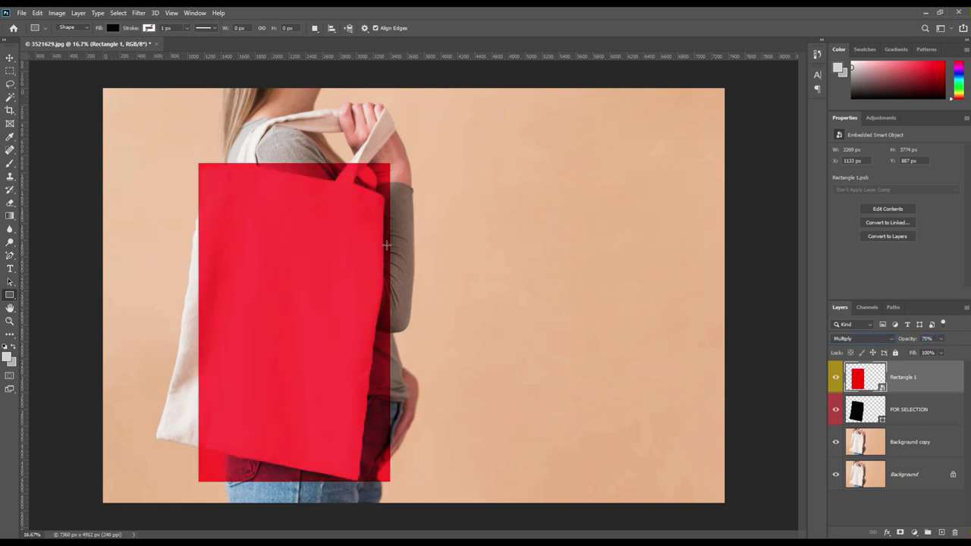
# Step: Free-transform Rectangle 1, lower its opacity to 24%, and switch to Distort
pyautogui.hotkey('ctrl', 't')
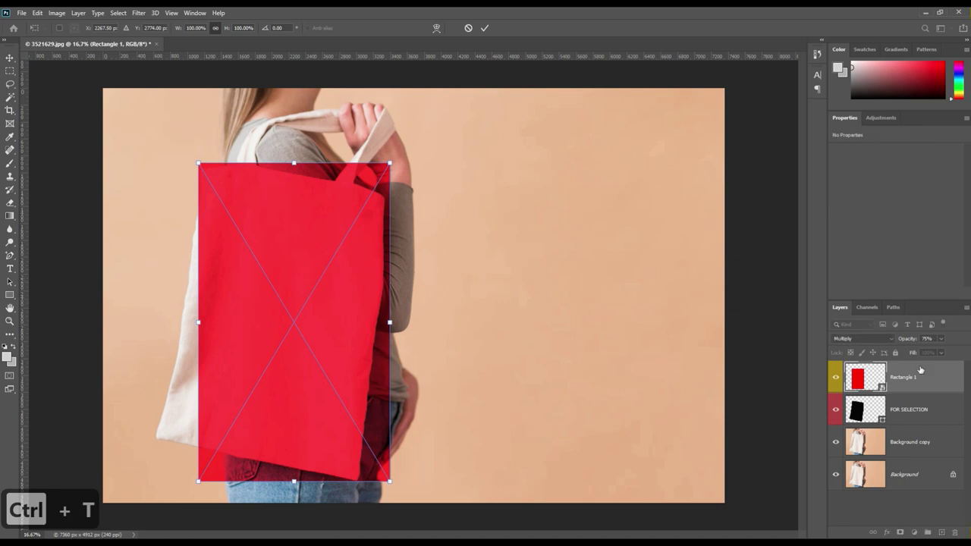
pyautogui.moveTo(902, 338); pyautogui.dragTo(880, 343)
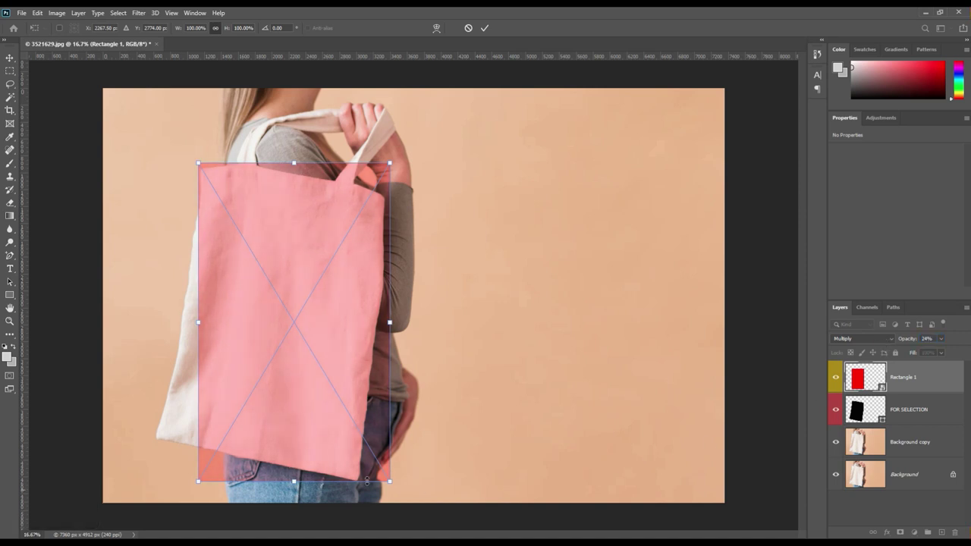
pyautogui.rightClick(240, 361)
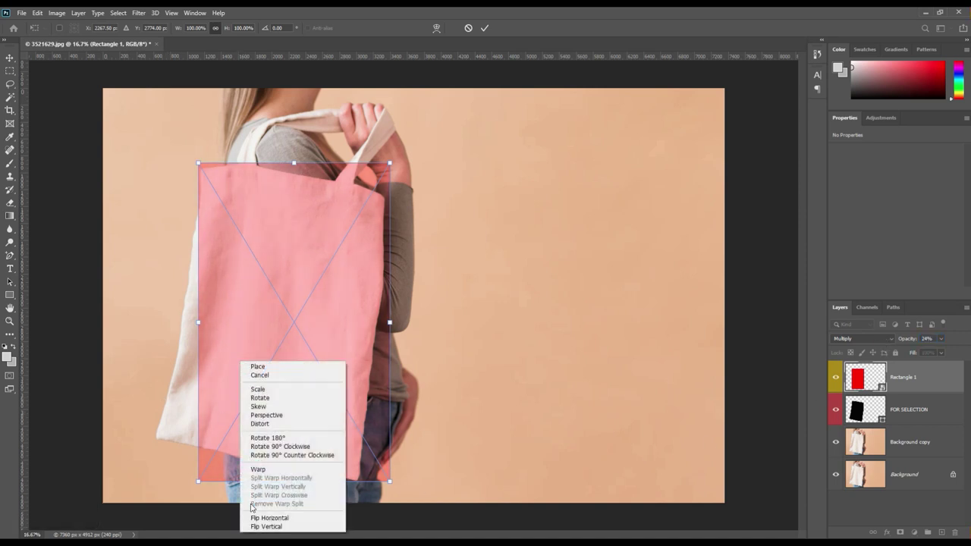
pyautogui.click(268, 424)
# Step: Drag the rectangle's four corners onto the tote bag's corners
pyautogui.moveTo(198, 481); pyautogui.dragTo(154, 438)
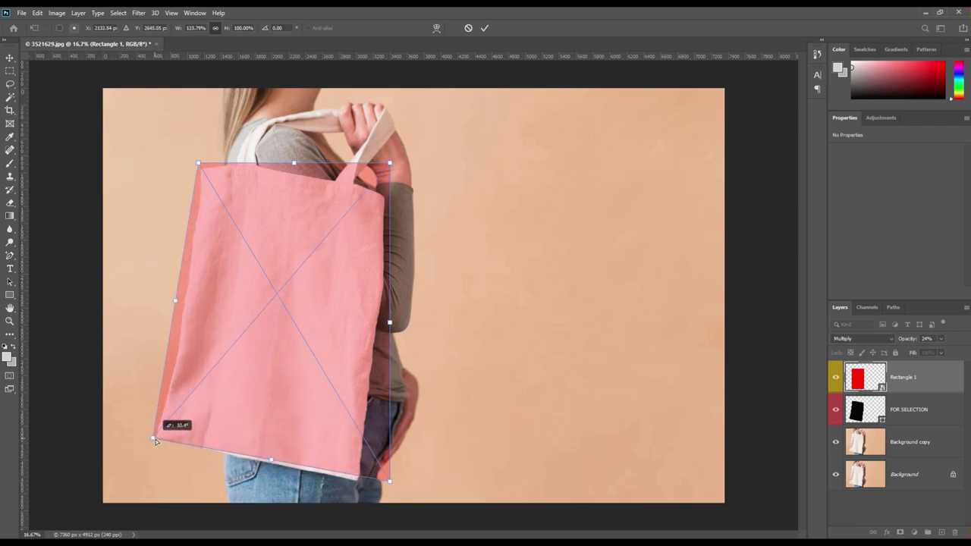
pyautogui.moveTo(389, 481); pyautogui.dragTo(360, 483)
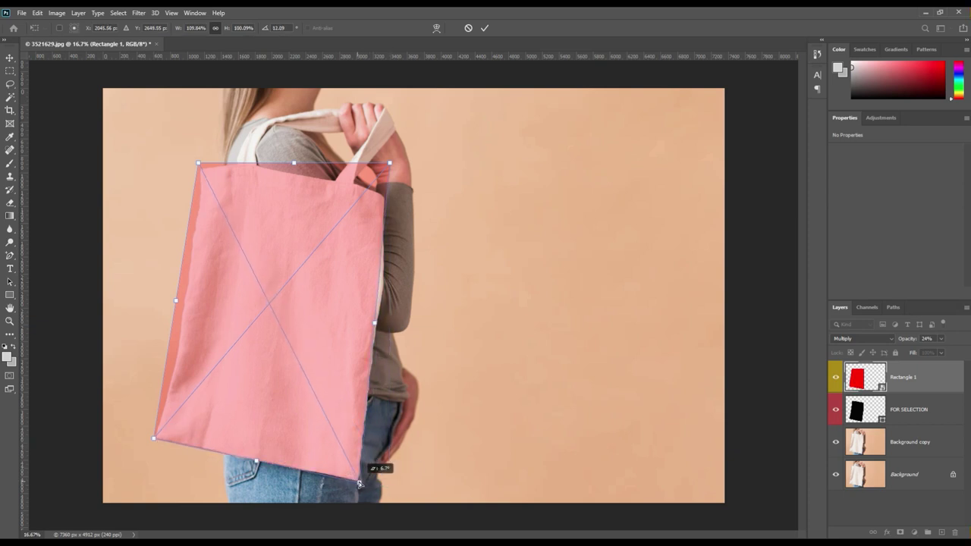
pyautogui.moveTo(389, 163); pyautogui.dragTo(386, 208)
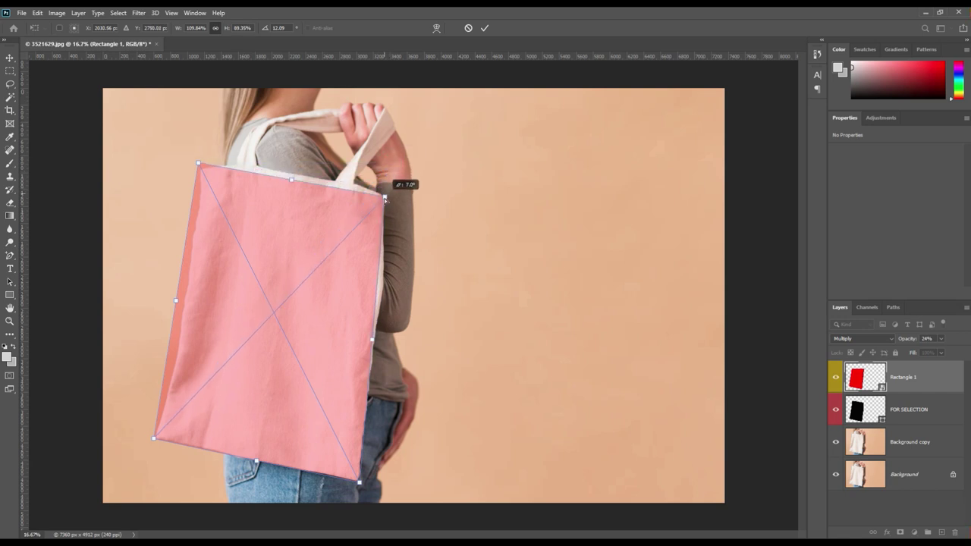
pyautogui.click(197, 175)
pyautogui.moveTo(202, 173)
pyautogui.mouseDown()
pyautogui.moveTo(157, 305)
pyautogui.moveTo(201, 168)
pyautogui.mouseUp()
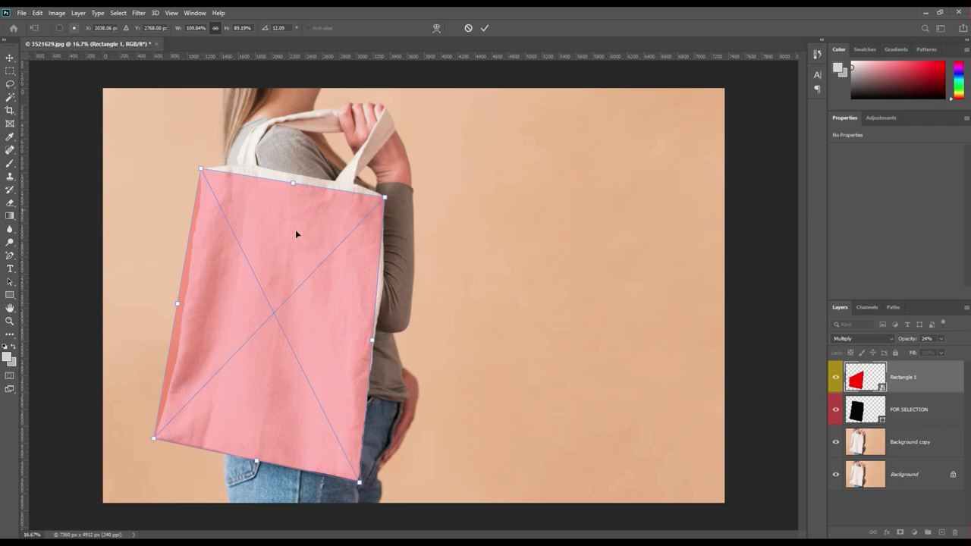
# Step: Warp the overlay, curving its top, right, left and bottom edges to the bag's contours
pyautogui.rightClick(235, 300)
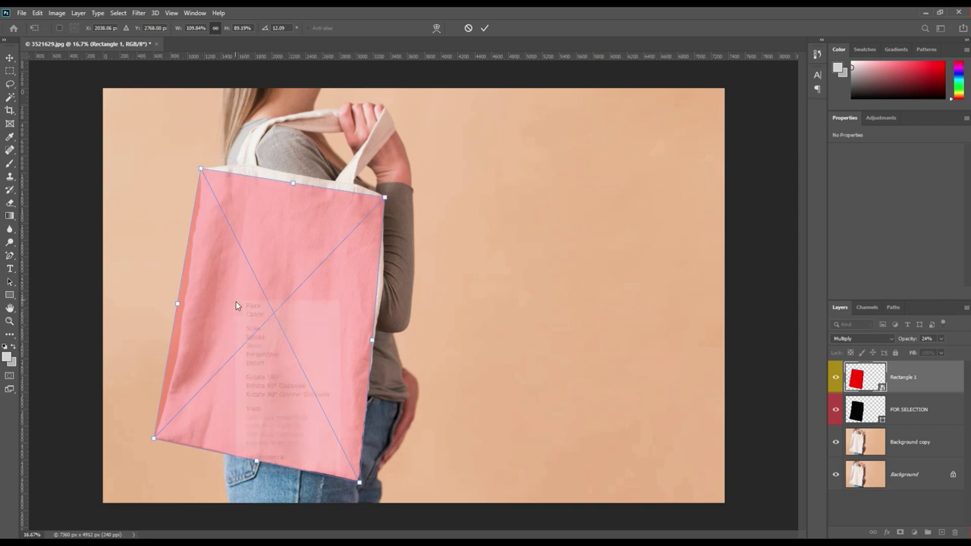
pyautogui.click(259, 414)
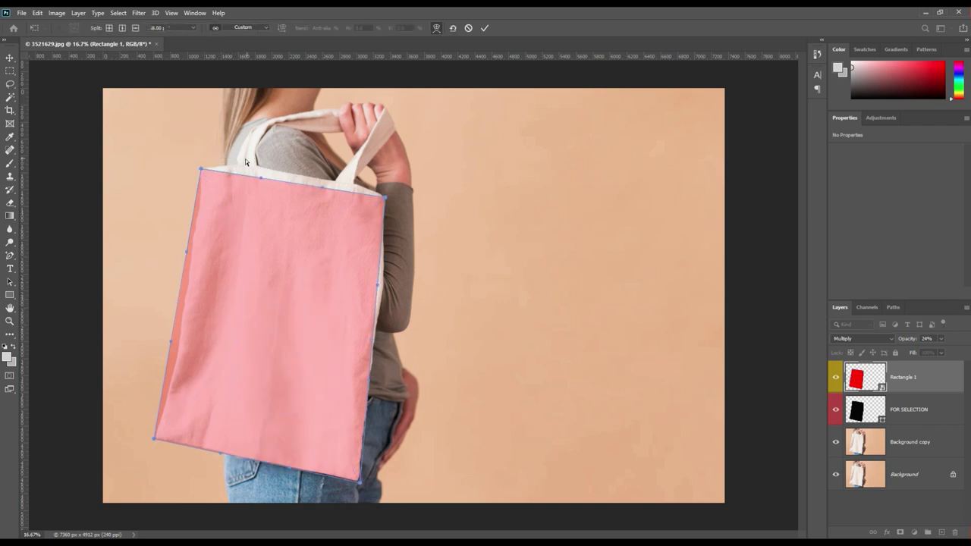
pyautogui.moveTo(261, 177); pyautogui.dragTo(270, 152)
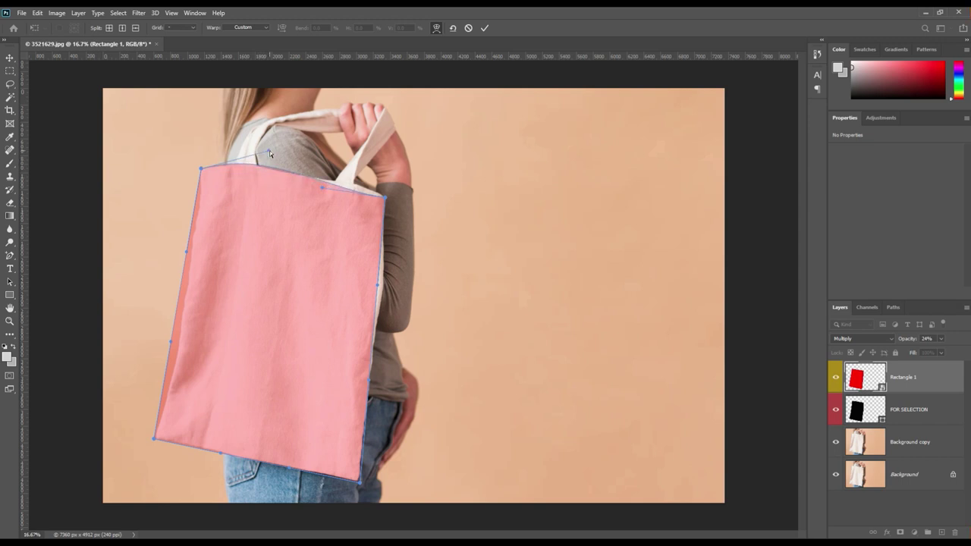
pyautogui.moveTo(326, 188); pyautogui.dragTo(368, 184)
pyautogui.moveTo(379, 287); pyautogui.dragTo(394, 284)
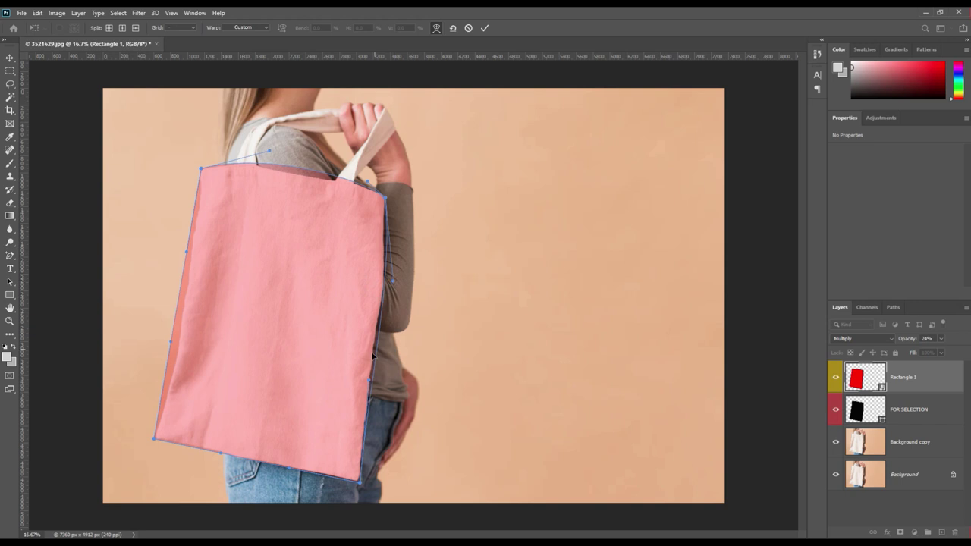
pyautogui.moveTo(180, 347); pyautogui.dragTo(181, 343)
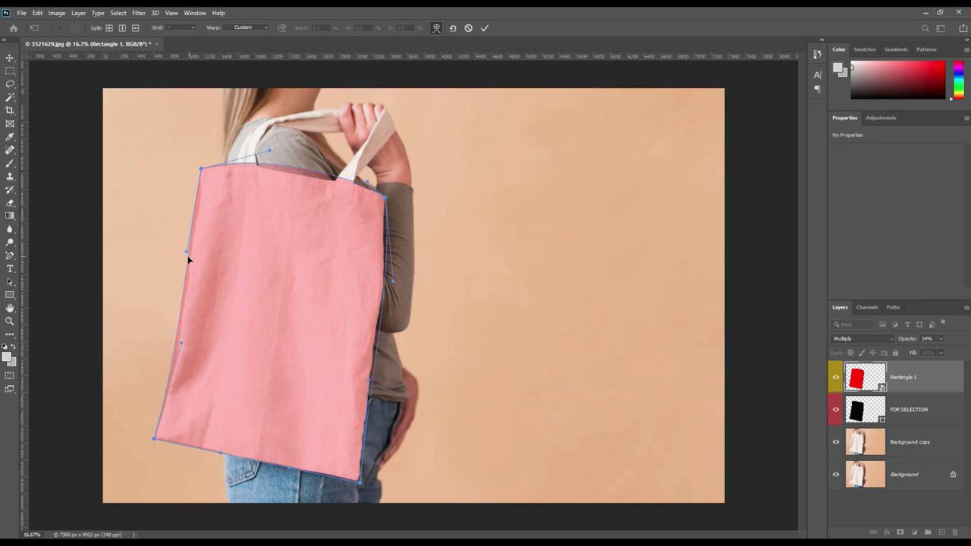
pyautogui.moveTo(187, 251); pyautogui.dragTo(189, 255)
pyautogui.moveTo(213, 457); pyautogui.dragTo(212, 460)
# Step: Set the warp grid to 5 x 5 and adjust top and right-edge mesh points
pyautogui.click(190, 27)
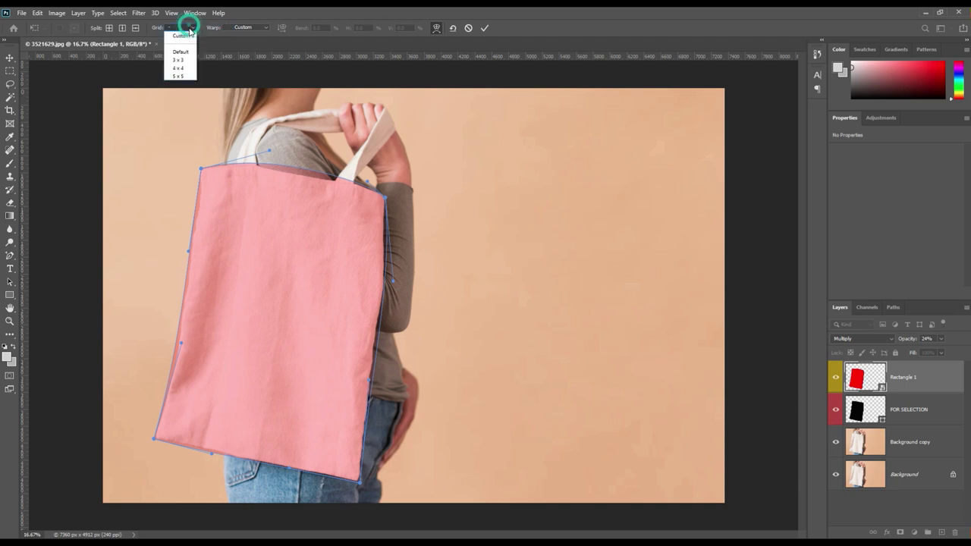
pyautogui.click(179, 76)
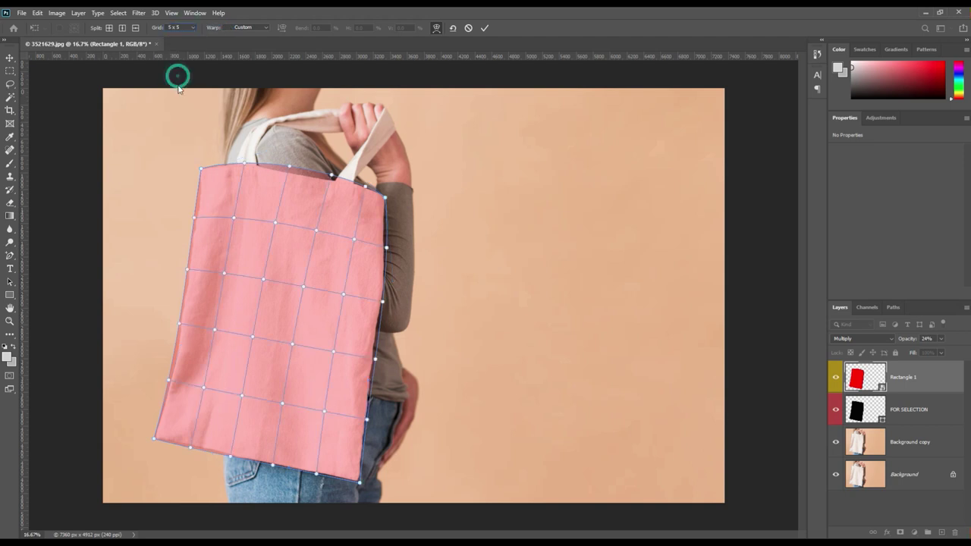
pyautogui.moveTo(289, 168); pyautogui.dragTo(331, 181)
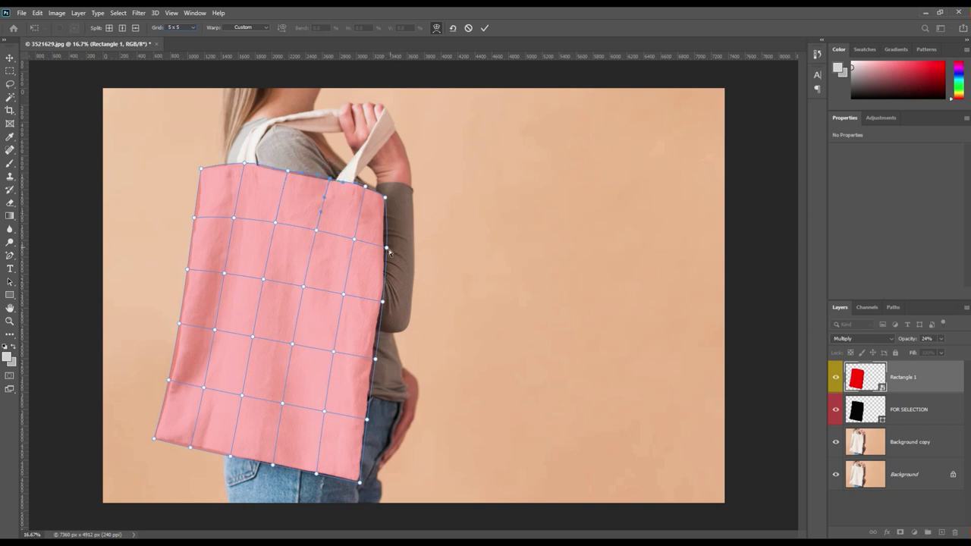
pyautogui.moveTo(386, 247); pyautogui.dragTo(385, 242)
pyautogui.click(385, 287)
# Step: Bend interior mesh points to follow the folds on the bag's left side
pyautogui.moveTo(202, 388); pyautogui.dragTo(205, 393)
pyautogui.click(214, 332)
pyautogui.click(227, 274)
pyautogui.moveTo(217, 335); pyautogui.dragTo(215, 332)
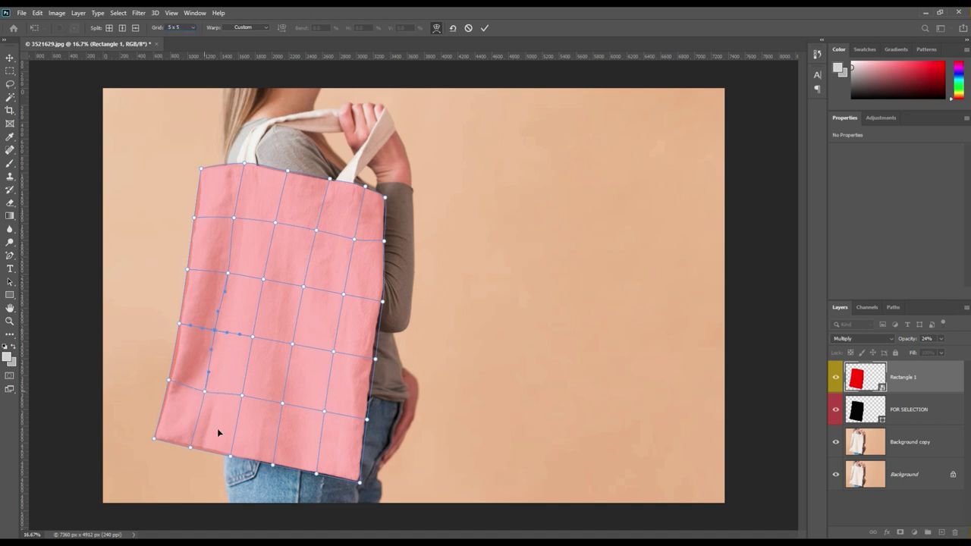
# Step: Refine the central and lower mesh points so the overlay follows the bag's folds
pyautogui.hotkey('ctrl', 'z')
pyautogui.moveTo(209, 399); pyautogui.dragTo(207, 391)
pyautogui.click(240, 398)
pyautogui.moveTo(242, 399); pyautogui.dragTo(243, 404)
pyautogui.moveTo(252, 337); pyautogui.dragTo(254, 346)
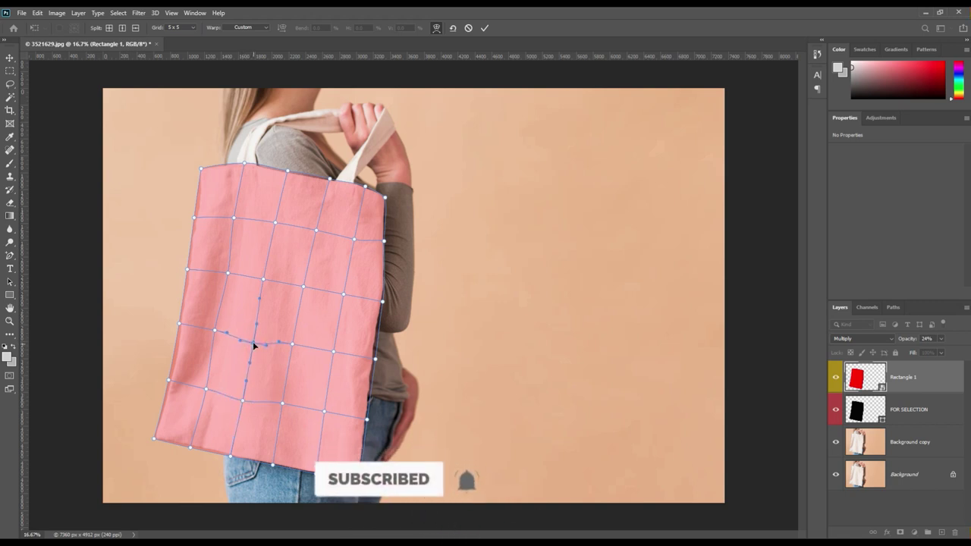
pyautogui.moveTo(263, 278); pyautogui.dragTo(262, 286)
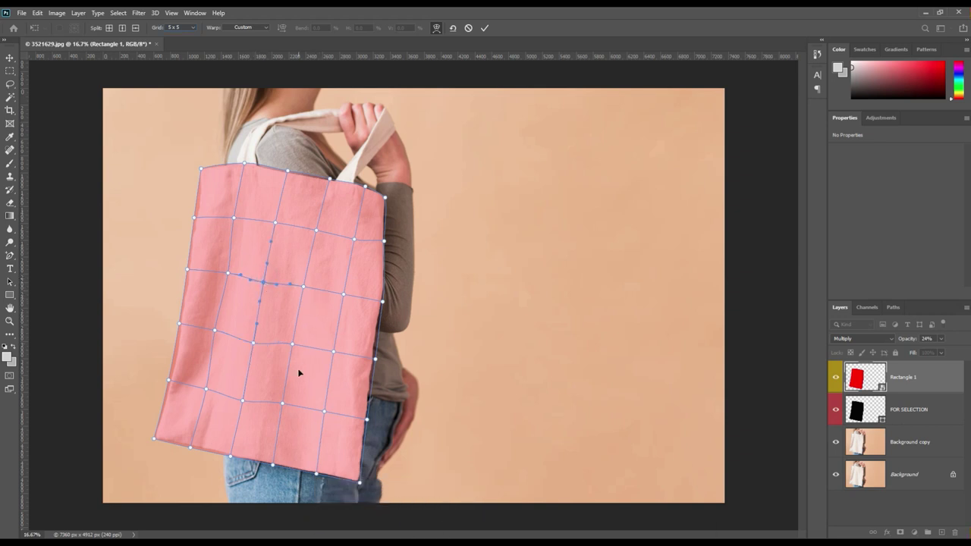
pyautogui.click(273, 469)
pyautogui.click(282, 404)
pyautogui.click(276, 468)
# Step: Adjust the right and left edge mesh points to the bag outline and commit the warp
pyautogui.click(333, 352)
pyautogui.moveTo(330, 360); pyautogui.dragTo(335, 358)
pyautogui.moveTo(323, 413); pyautogui.dragTo(328, 413)
pyautogui.moveTo(341, 292); pyautogui.dragTo(347, 290)
pyautogui.click(355, 240)
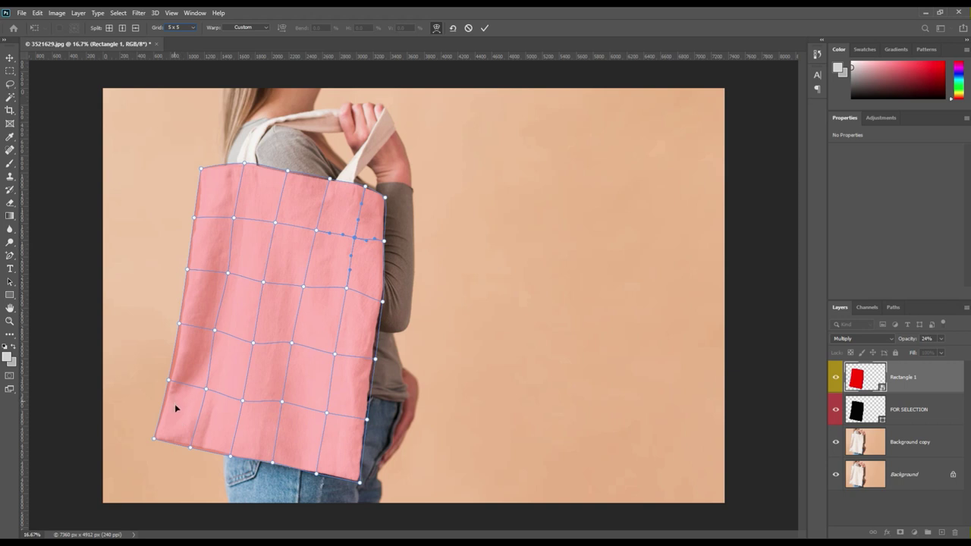
pyautogui.moveTo(181, 325); pyautogui.dragTo(177, 334)
pyautogui.moveTo(168, 387); pyautogui.dragTo(166, 392)
pyautogui.moveTo(381, 302); pyautogui.dragTo(381, 296)
pyautogui.press('Return')
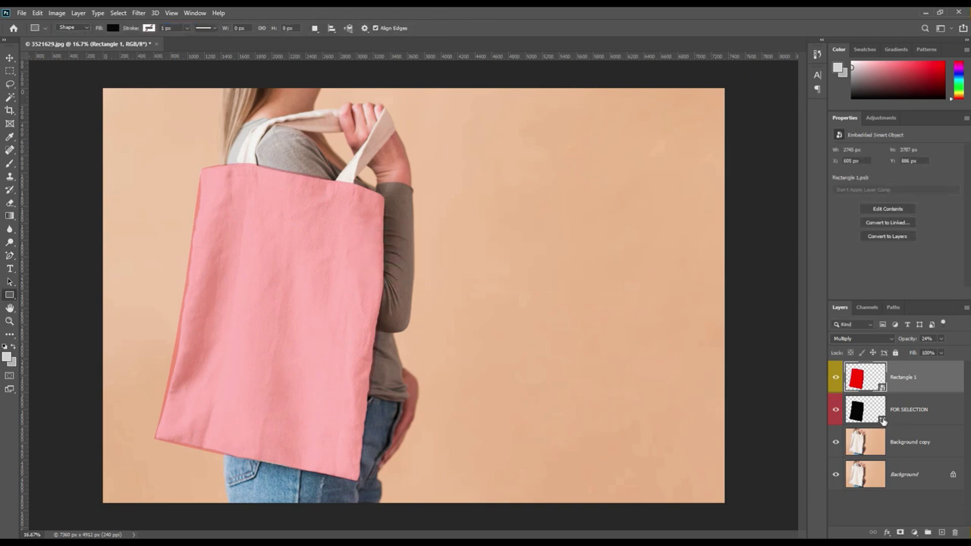
# Step: Mask Rectangle 1 to the FOR SELECTION bag shape and raise its opacity to 99%
pyautogui.keyDown('ctrl'); pyautogui.click(876, 422); pyautogui.keyUp('ctrl')
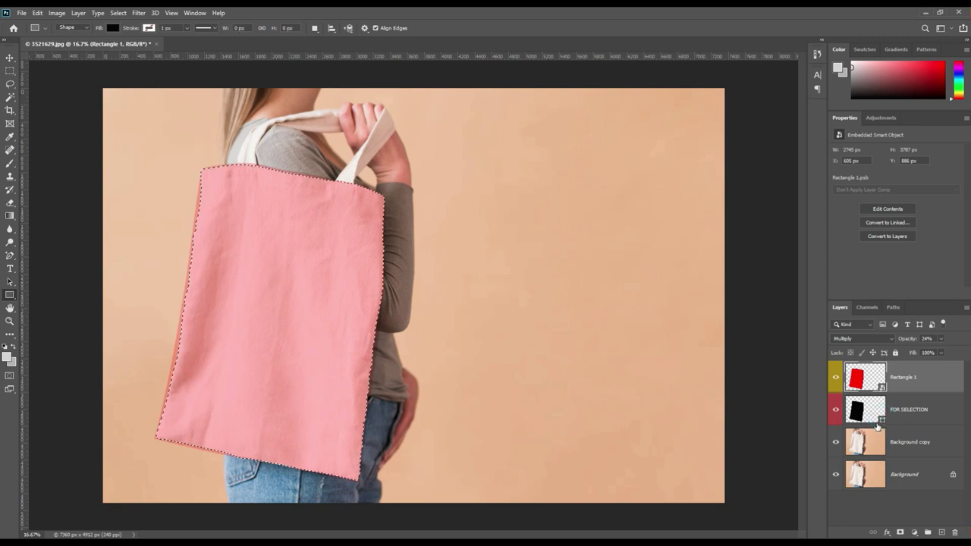
pyautogui.click(900, 532)
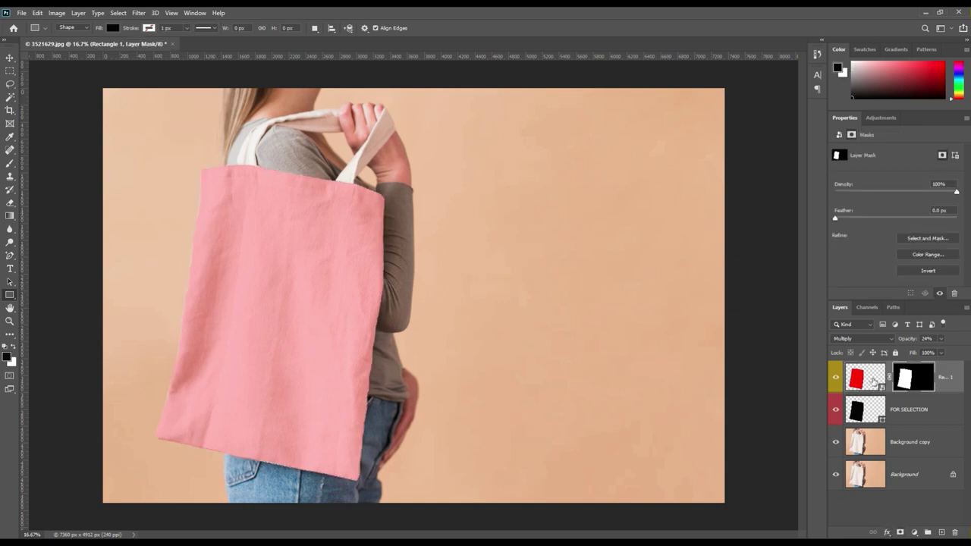
pyautogui.moveTo(908, 338)
pyautogui.mouseDown()
pyautogui.moveTo(967, 339)
pyautogui.moveTo(955, 368)
pyautogui.mouseUp()
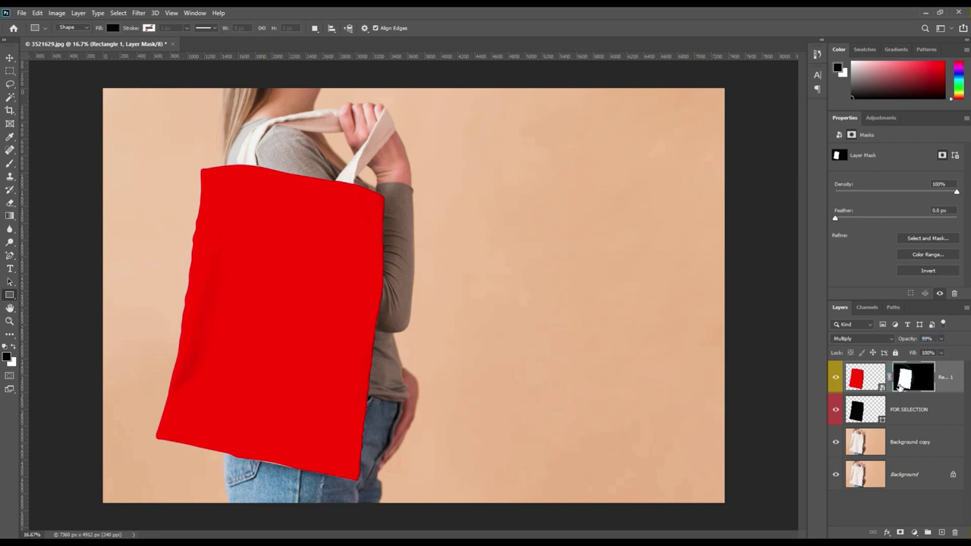
# Step: Set up the Blur tool with a 69 px brush at 0% hardness
pyautogui.click(10, 227)
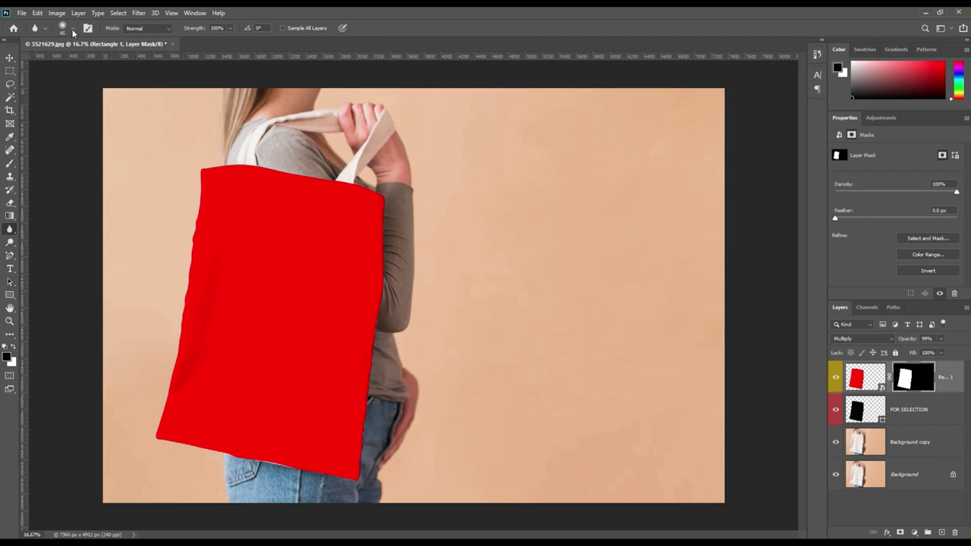
pyautogui.press('capslock')
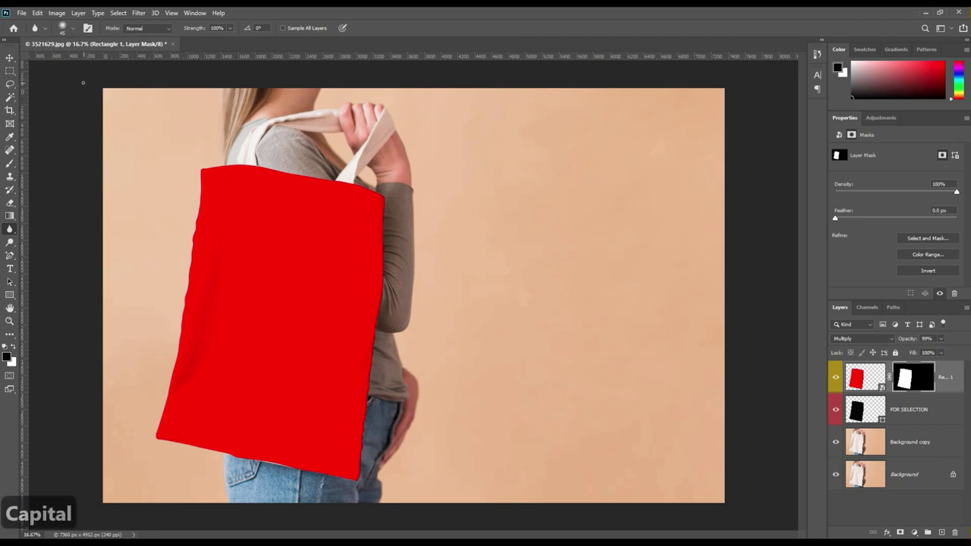
pyautogui.click(72, 29)
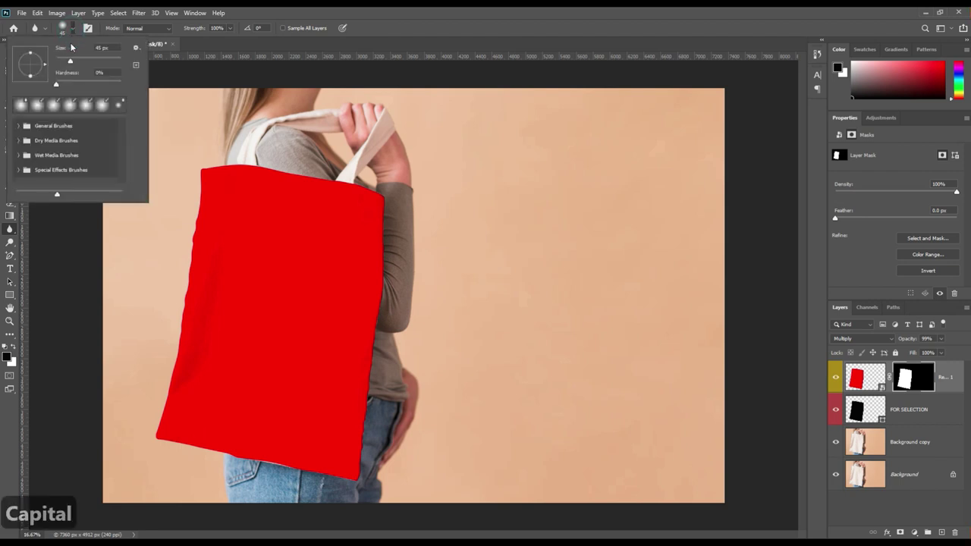
pyautogui.click(61, 83)
pyautogui.moveTo(70, 63); pyautogui.dragTo(79, 64)
pyautogui.click(203, 48)
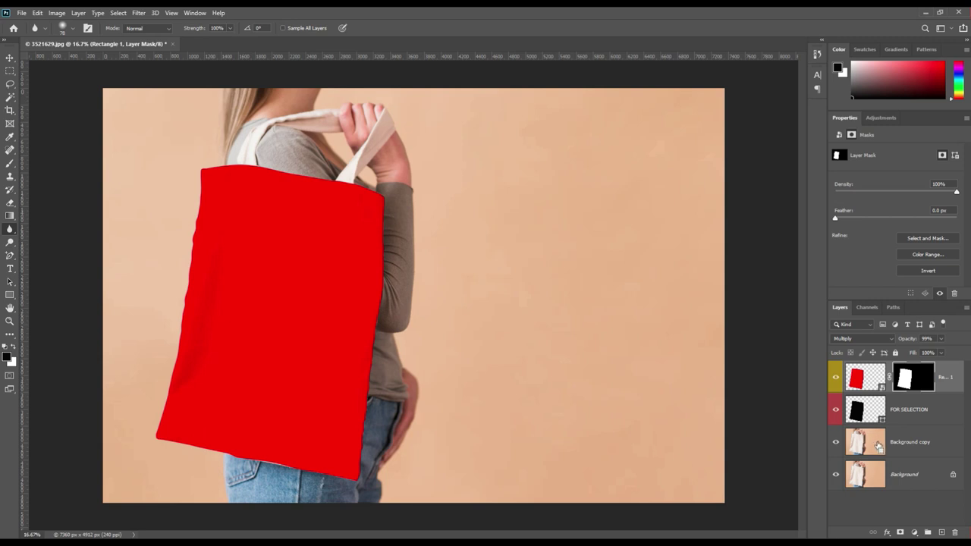
# Step: Copy the bag area from Background copy onto new layers and move them to the top
pyautogui.click(906, 386)
pyautogui.keyDown('ctrl'); pyautogui.click(906, 384); pyautogui.keyUp('ctrl')
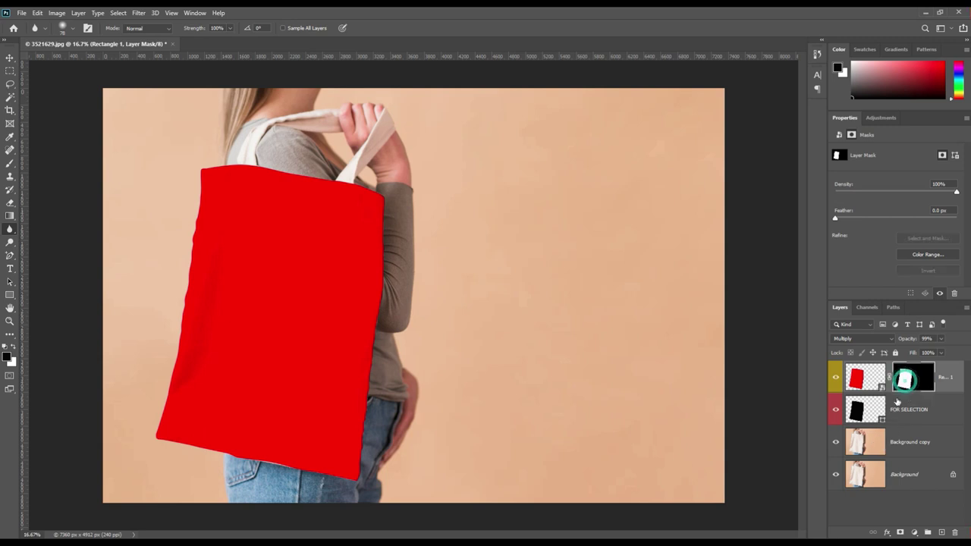
pyautogui.click(899, 448)
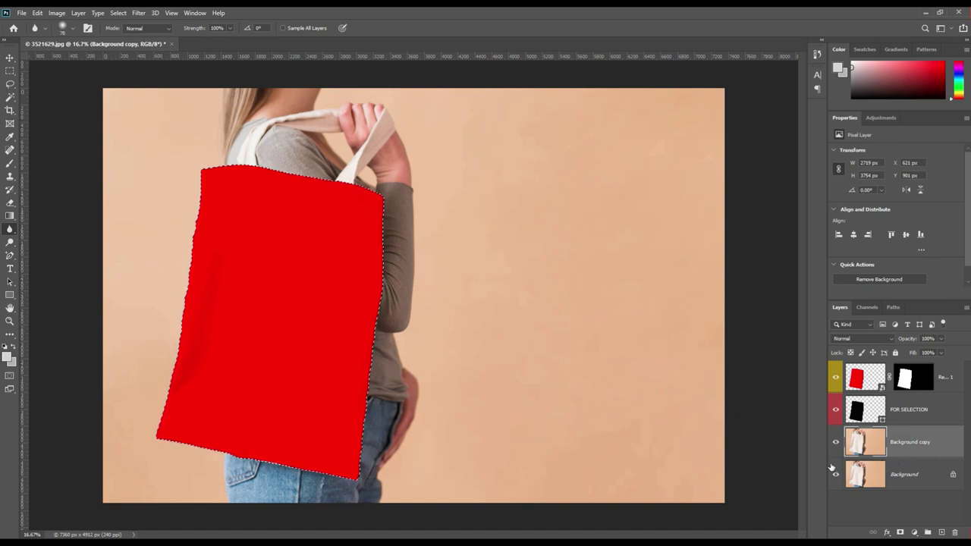
pyautogui.hotkey('ctrl', 'j')
pyautogui.hotkey('ctrl', 'j')
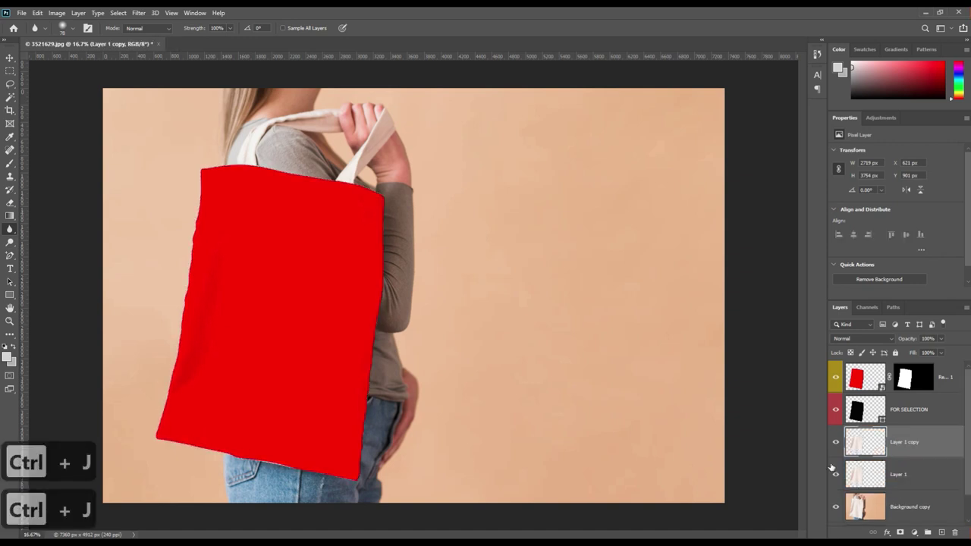
pyautogui.keyDown('shift'); pyautogui.click(915, 477); pyautogui.keyUp('shift')
pyautogui.moveTo(929, 444); pyautogui.dragTo(934, 367)
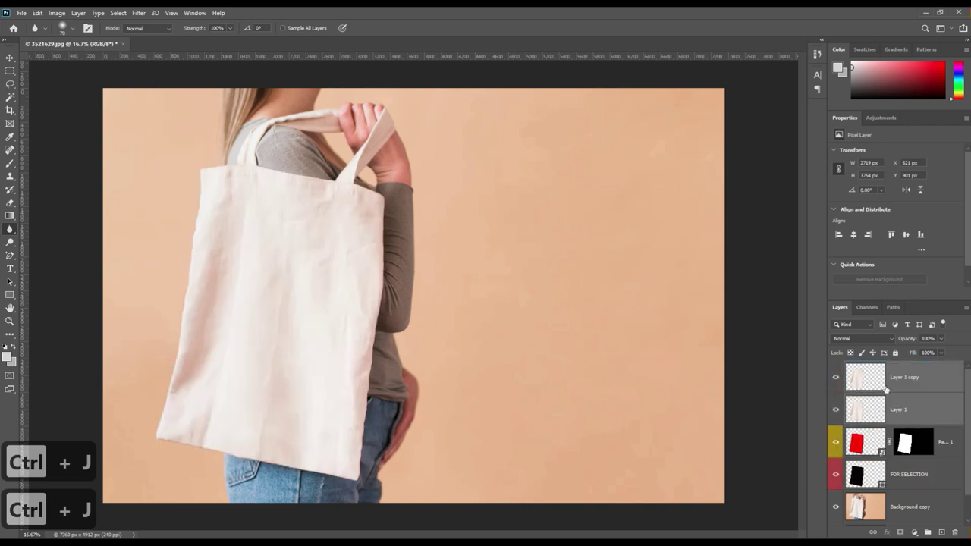
# Step: Set Layer 1's blend mode to Linear Burn and keep Layer 1 copy visible above it
pyautogui.click(838, 379)
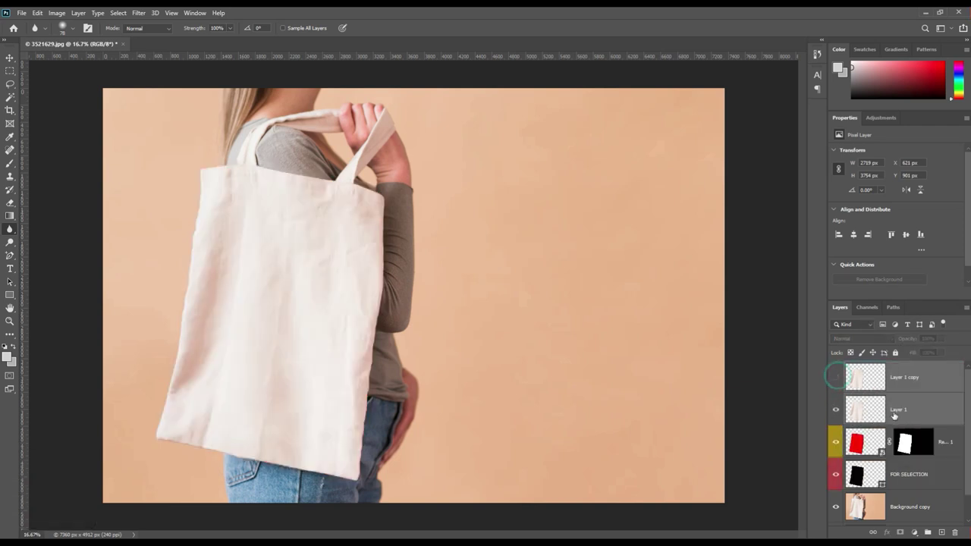
pyautogui.click(910, 411)
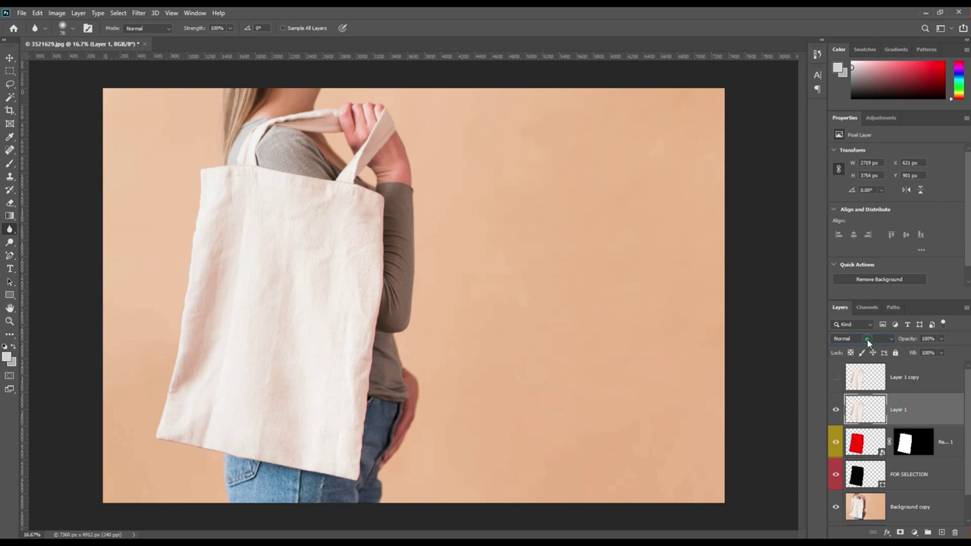
pyautogui.click(867, 339)
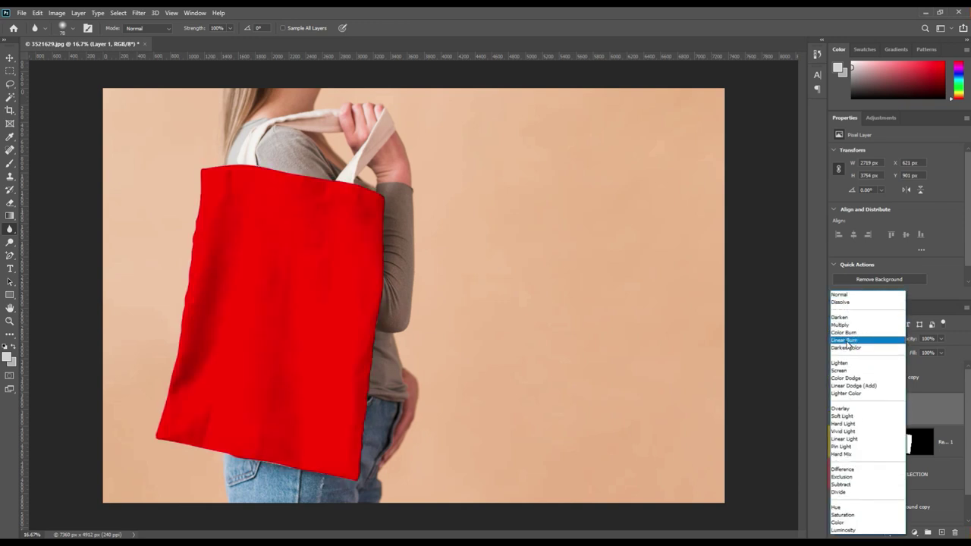
pyautogui.click(846, 340)
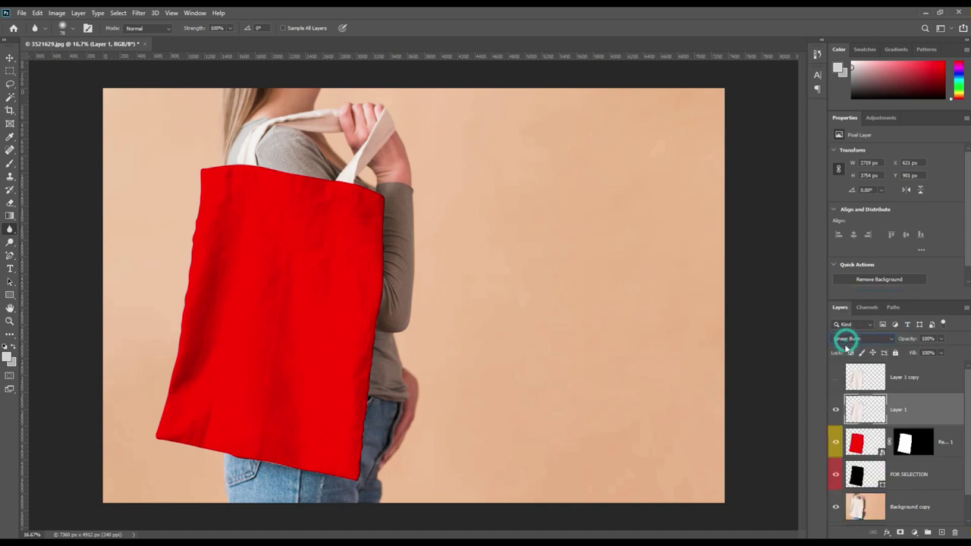
pyautogui.click(925, 380)
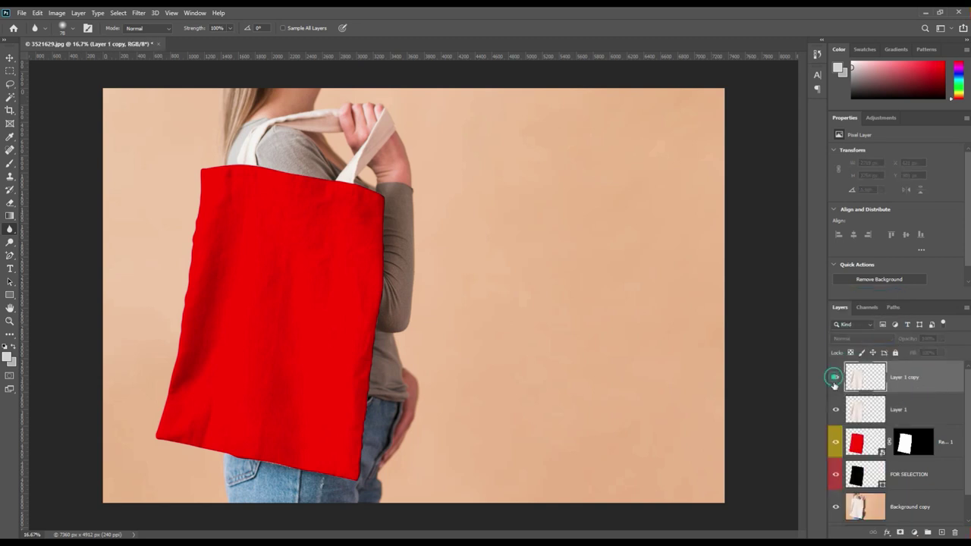
pyautogui.click(836, 377)
pyautogui.click(939, 379)
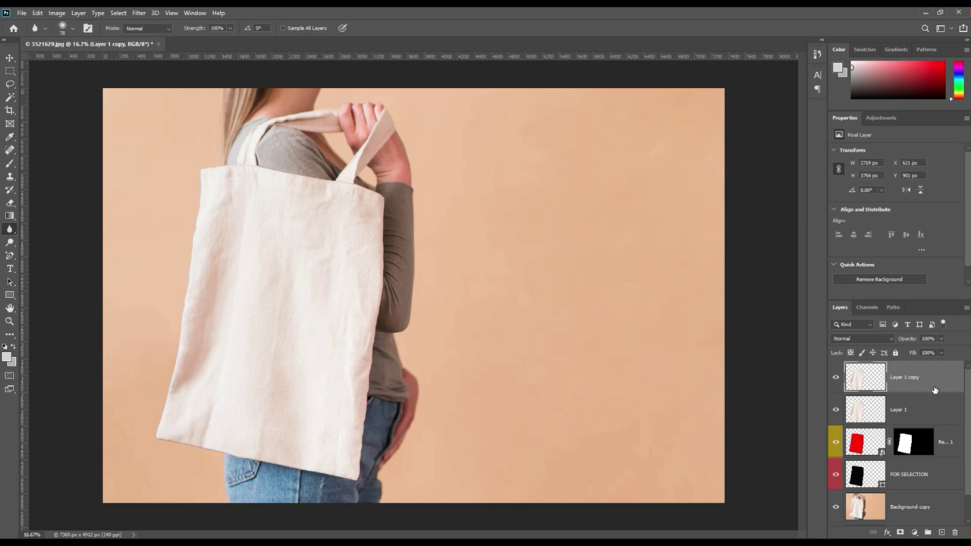
# Step: Split Layer 1 copy's This Layer black Blend If slider to 224 so only fabric highlights show
pyautogui.doubleClick(935, 387)
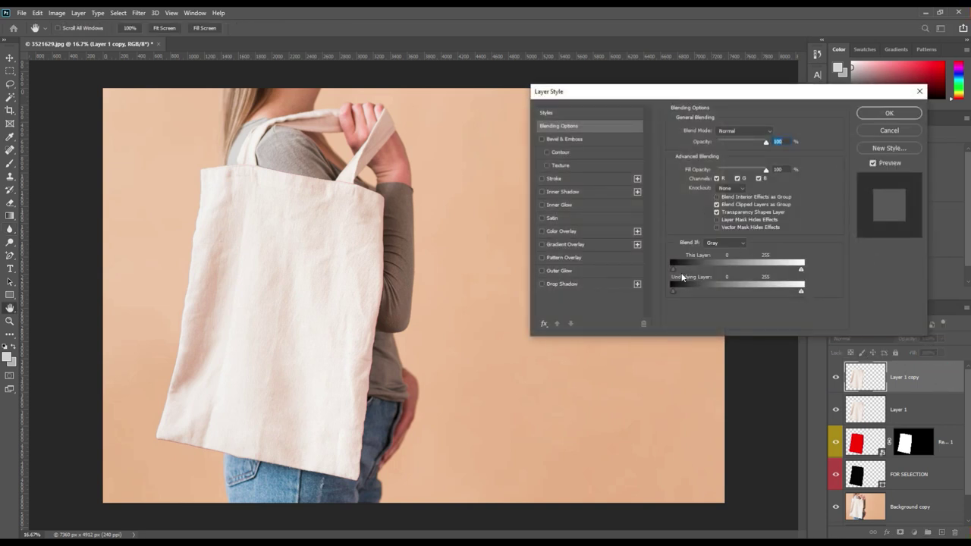
pyautogui.moveTo(673, 269); pyautogui.dragTo(802, 278)
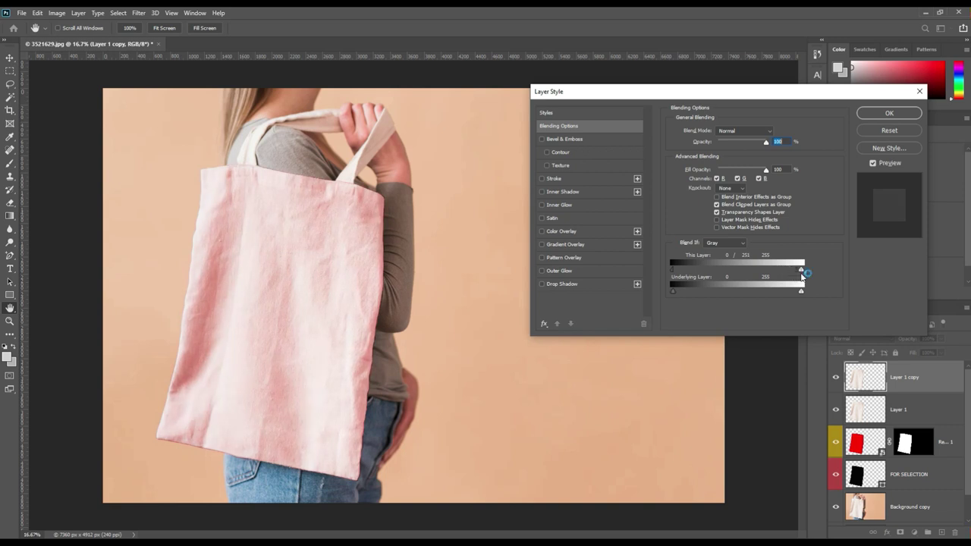
pyautogui.moveTo(673, 269); pyautogui.dragTo(787, 283)
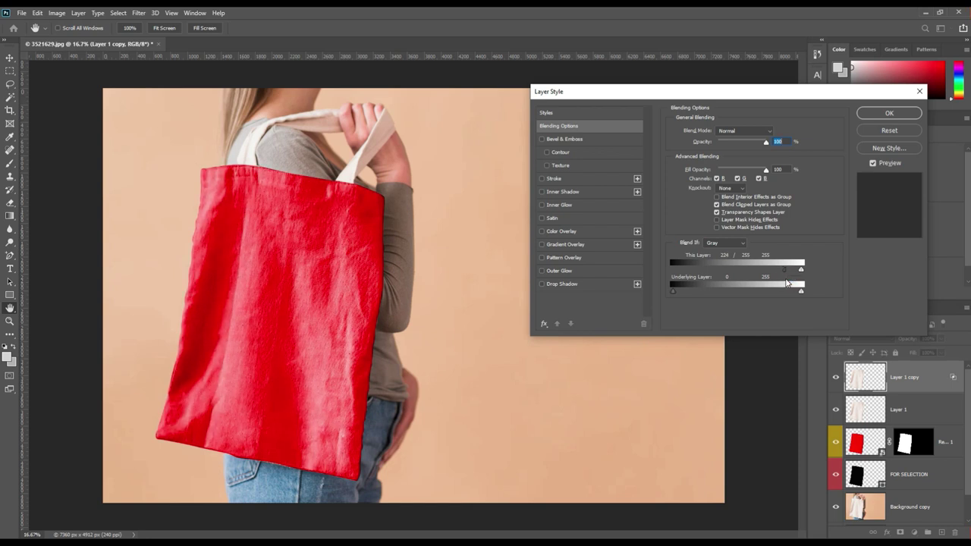
pyautogui.click(882, 113)
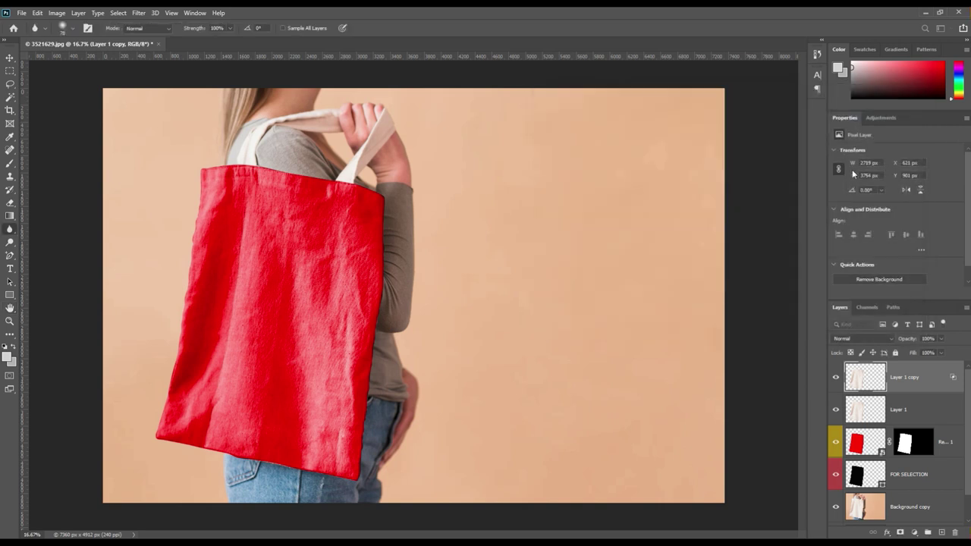
pyautogui.click(903, 445)
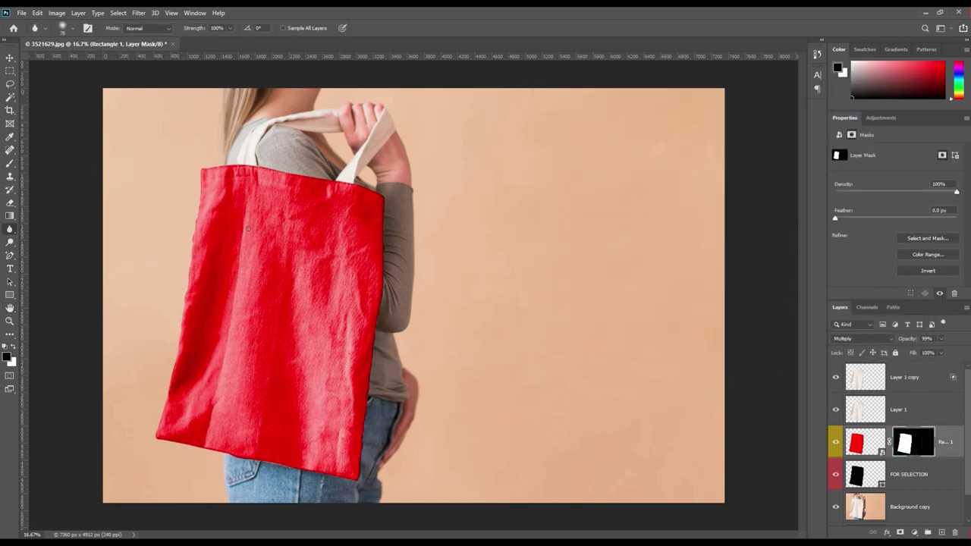
# Step: Select the Blur tool for softening the red design's mask
pyautogui.click(11, 229)
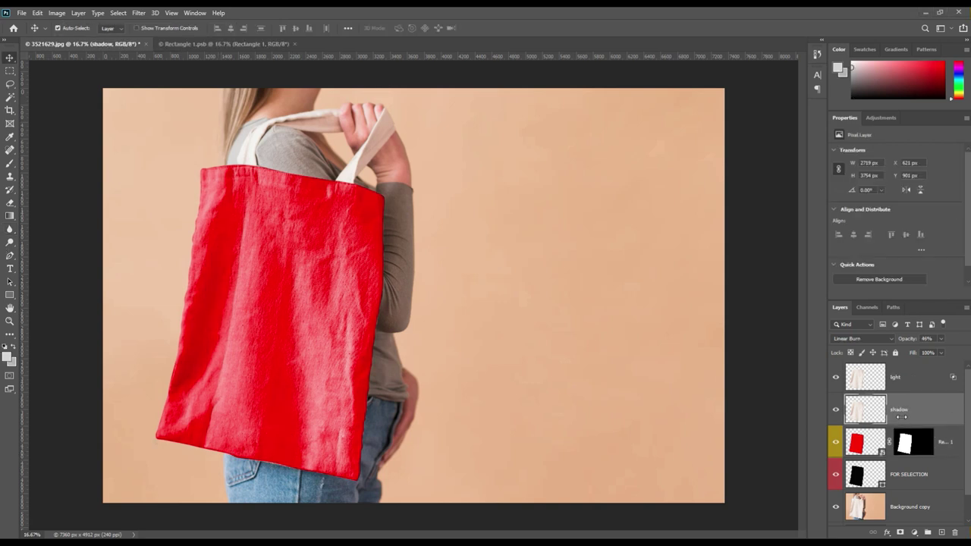
# Step: Open the Rectangle 1 smart object and drag the floral Rectangle 1.jpg design onto its canvas
pyautogui.click(874, 451)
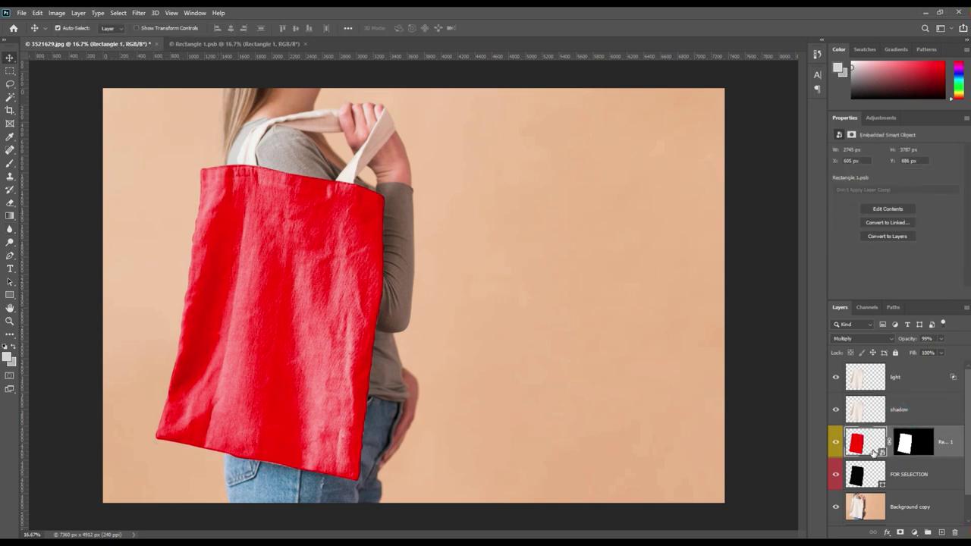
pyautogui.doubleClick(880, 453)
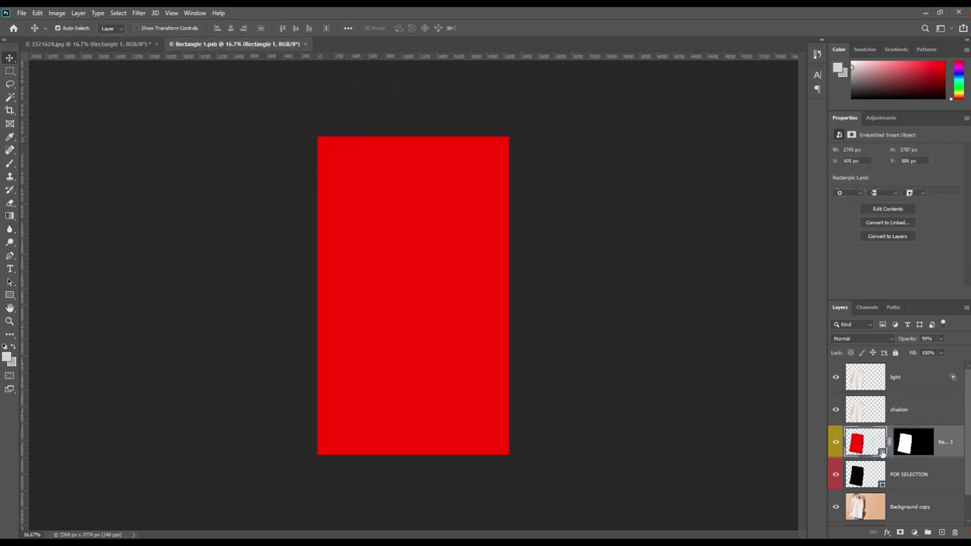
pyautogui.click(22, 13)
pyautogui.click(33, 33)
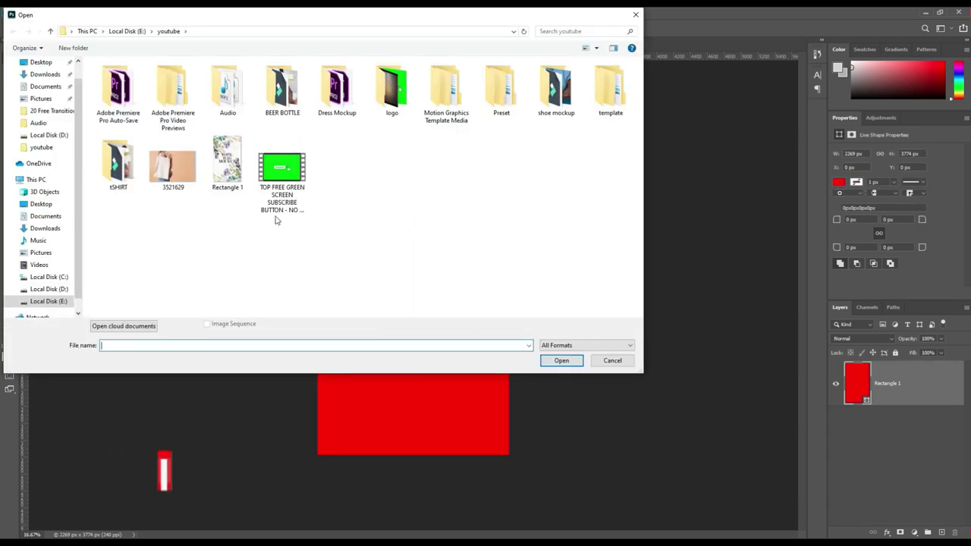
pyautogui.click(227, 161)
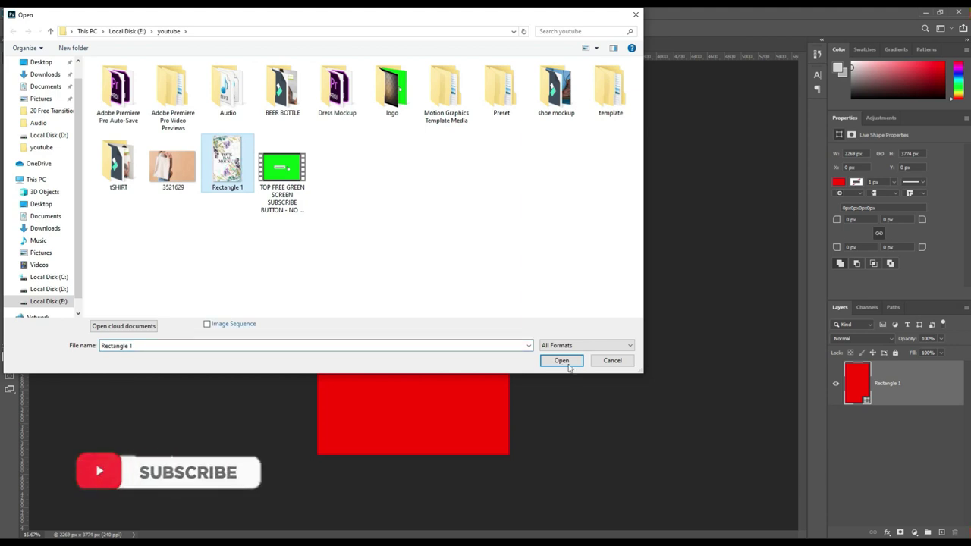
pyautogui.click(562, 361)
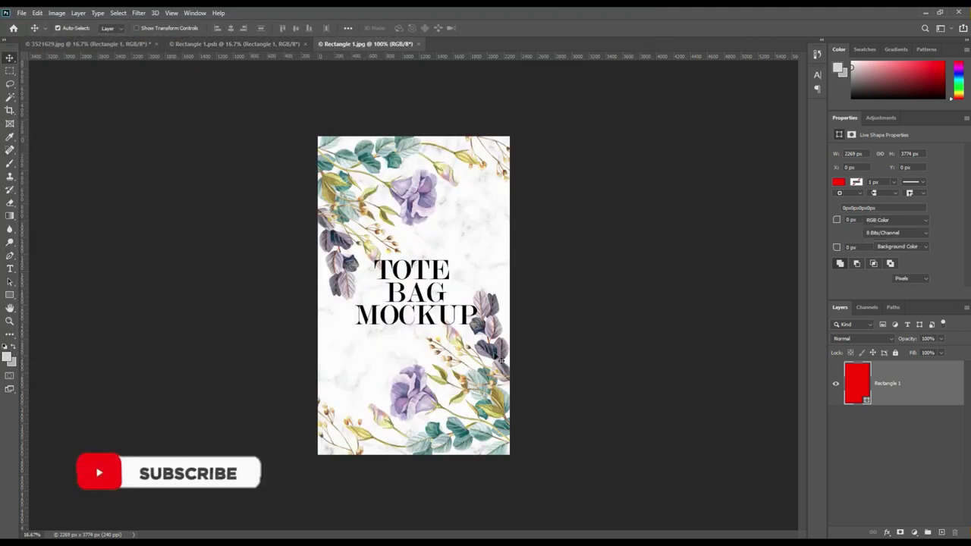
pyautogui.click(270, 44)
pyautogui.moveTo(289, 104)
pyautogui.mouseDown()
pyautogui.moveTo(423, 300)
pyautogui.moveTo(418, 354)
pyautogui.mouseUp()
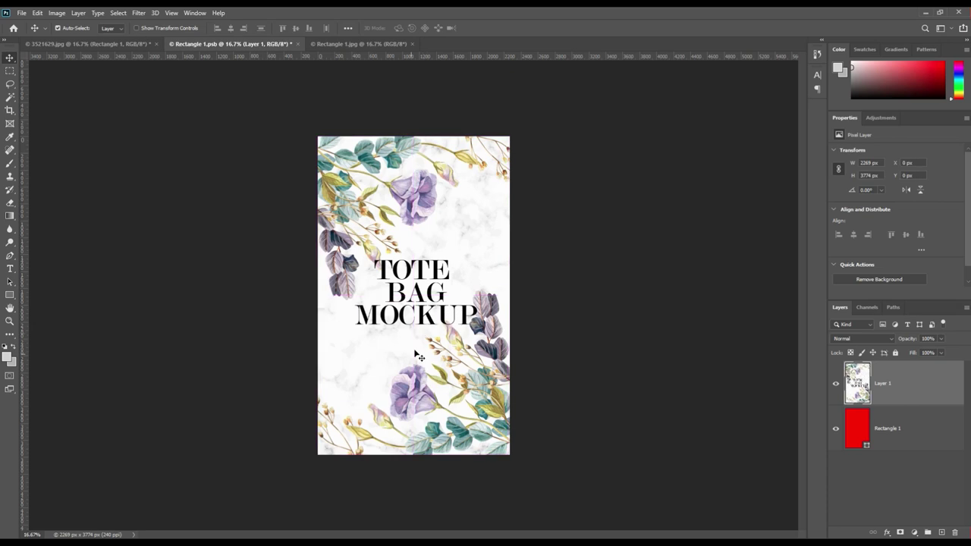
# Step: Save Rectangle 1.psb, check the updated mockup, and delete the FOR SELECTION layer
pyautogui.click(23, 13)
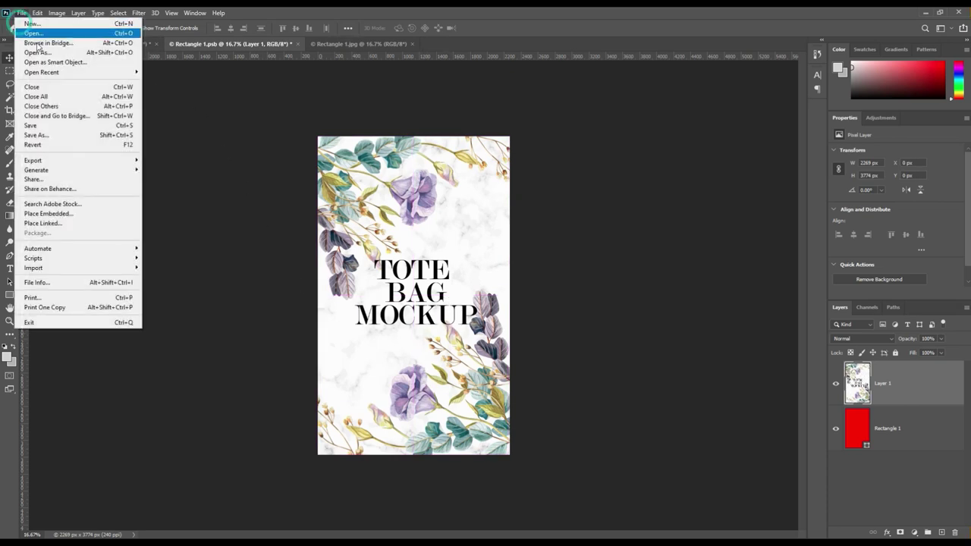
pyautogui.click(40, 129)
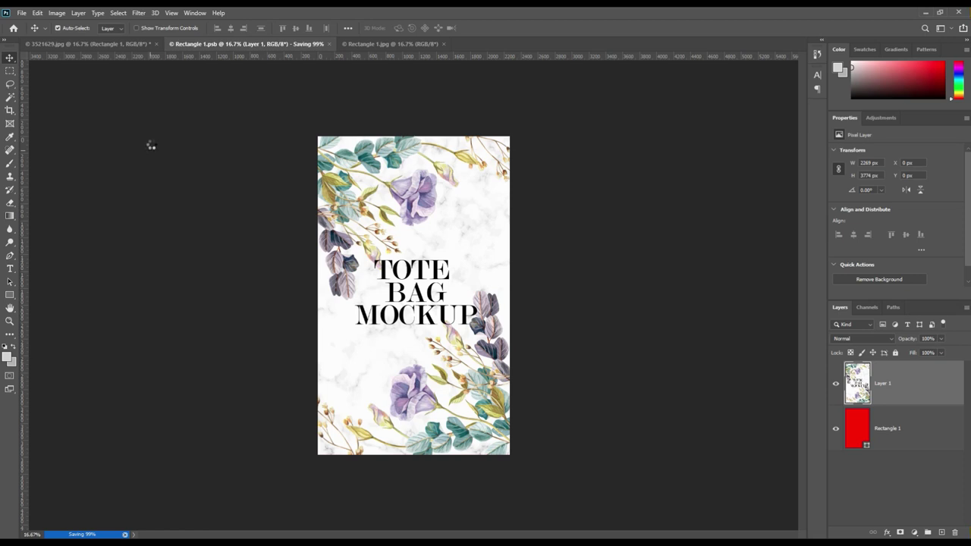
pyautogui.click(122, 43)
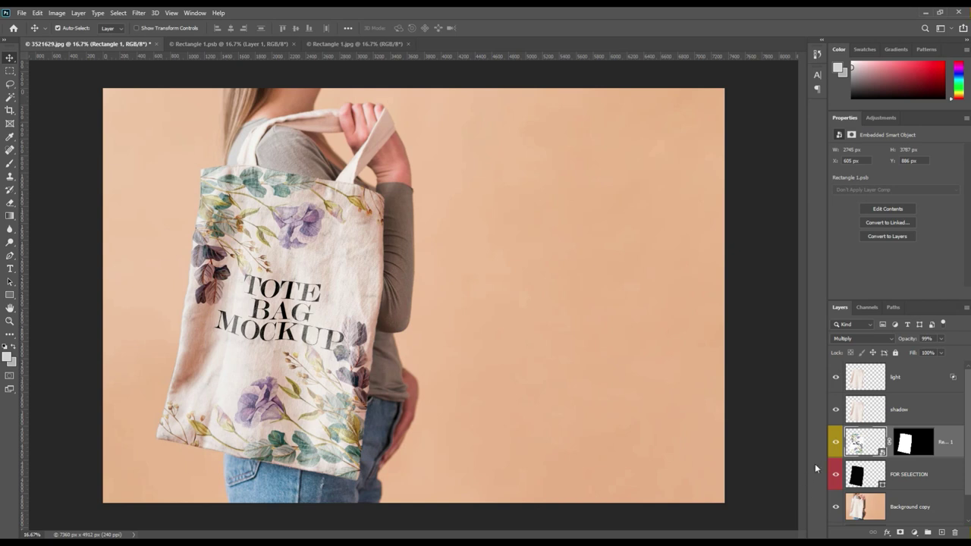
pyautogui.click(837, 445)
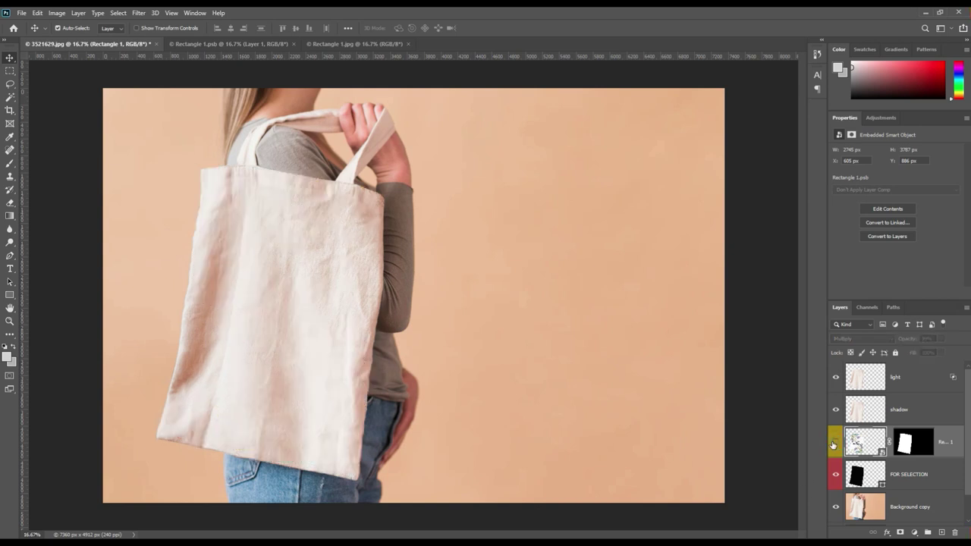
pyautogui.click(834, 443)
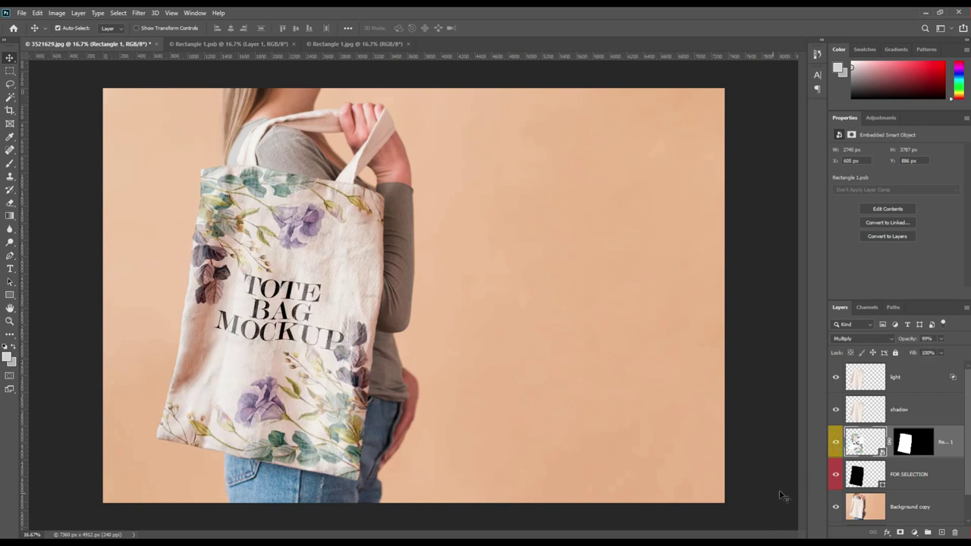
pyautogui.click(896, 488)
pyautogui.moveTo(896, 489); pyautogui.dragTo(956, 533)
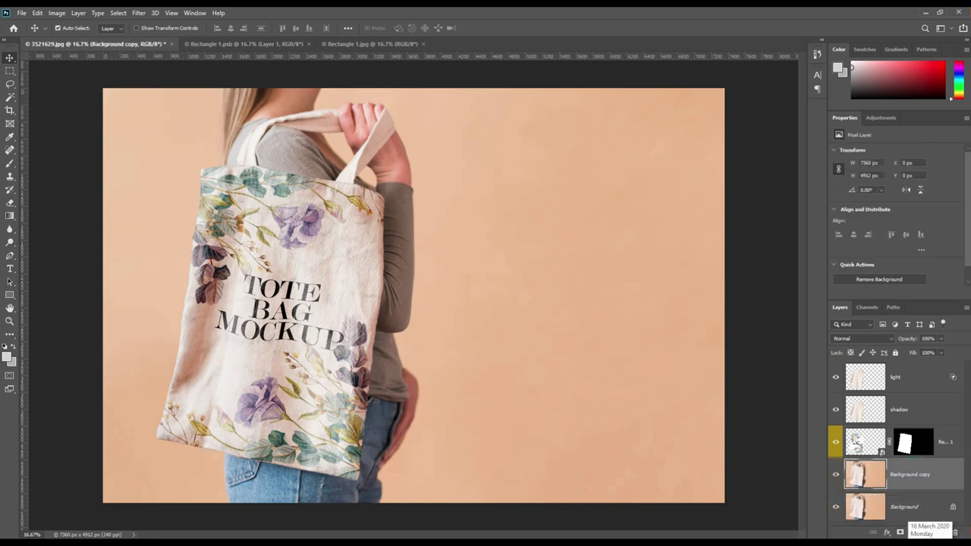